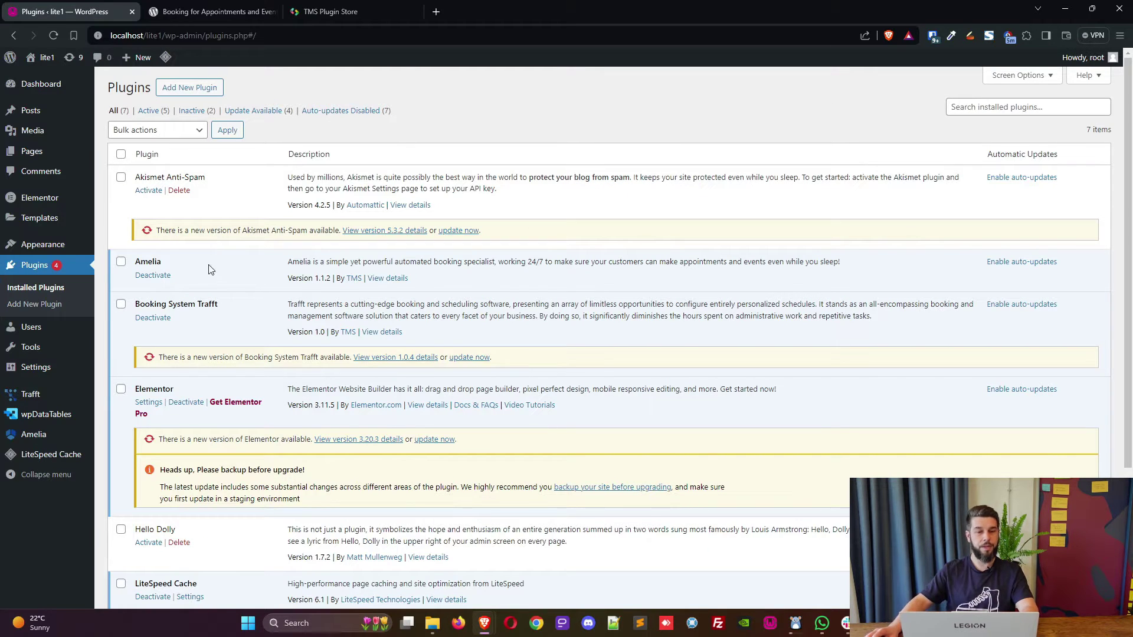
Step: Compare the installed Amelia version with the version published on wordpress.org
double_click(141, 262)
double_click(300, 278)
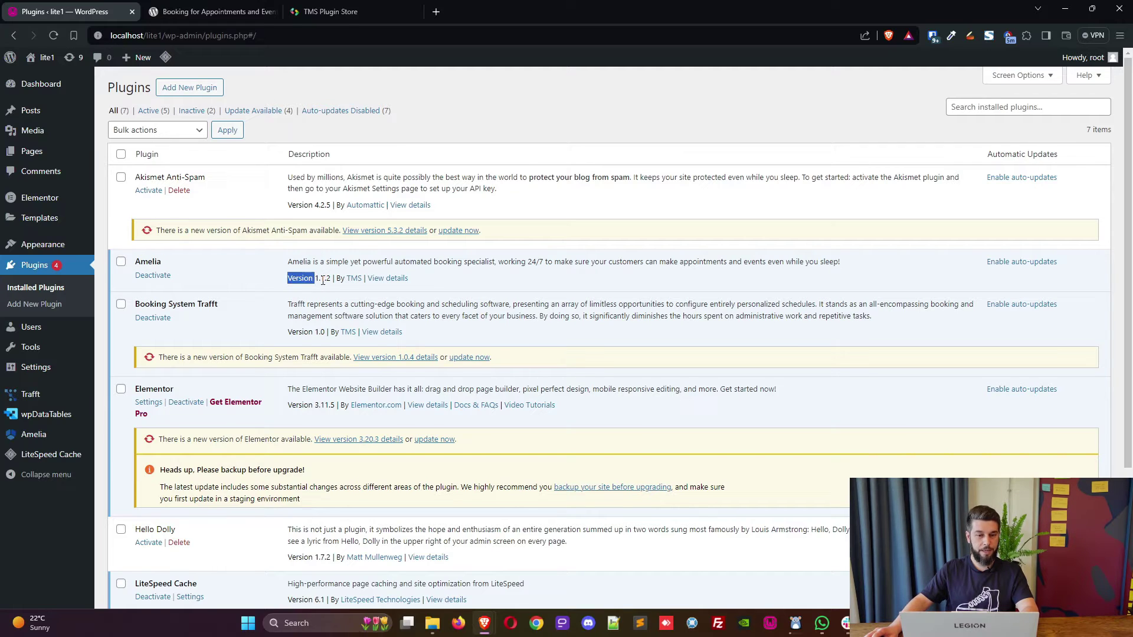
click(324, 279)
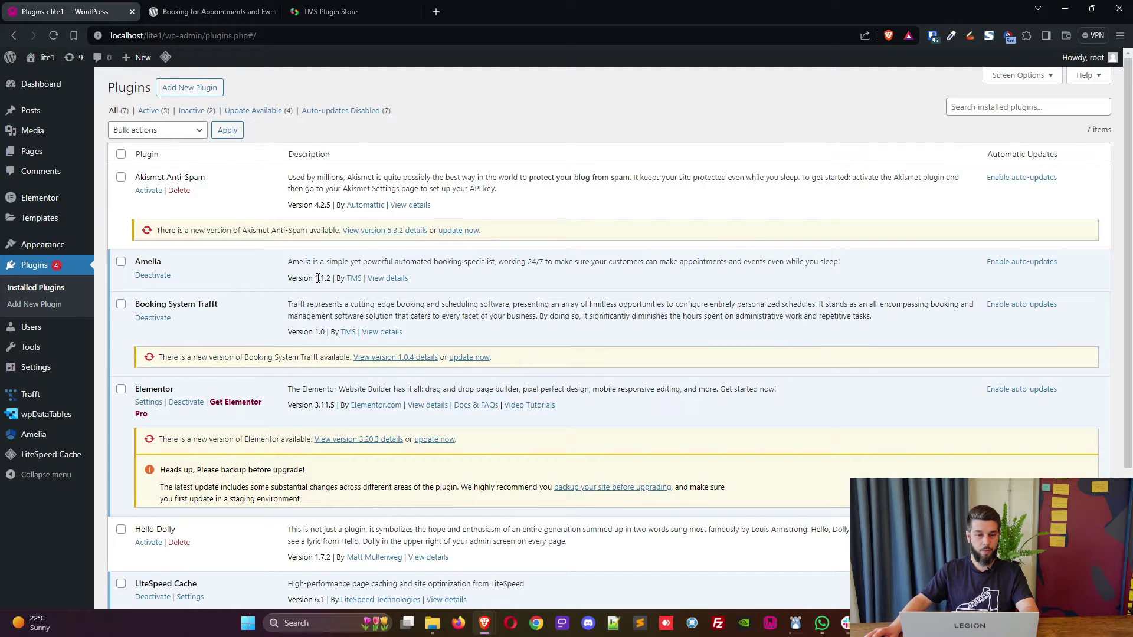
click(206, 14)
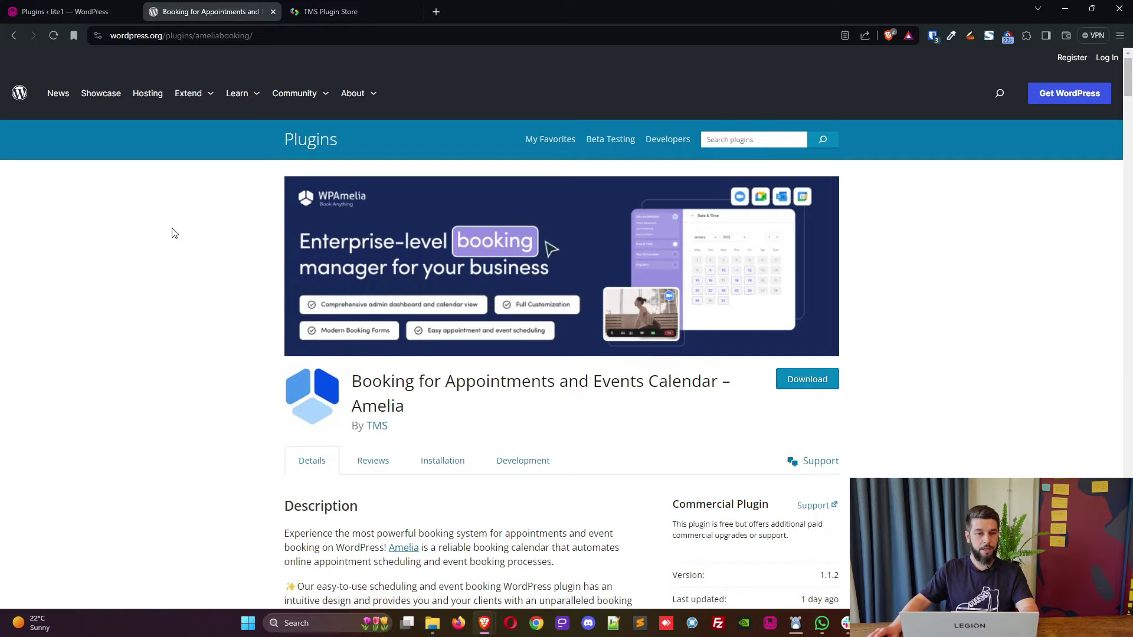
scroll(554, 405, down, 1)
double_click(687, 516)
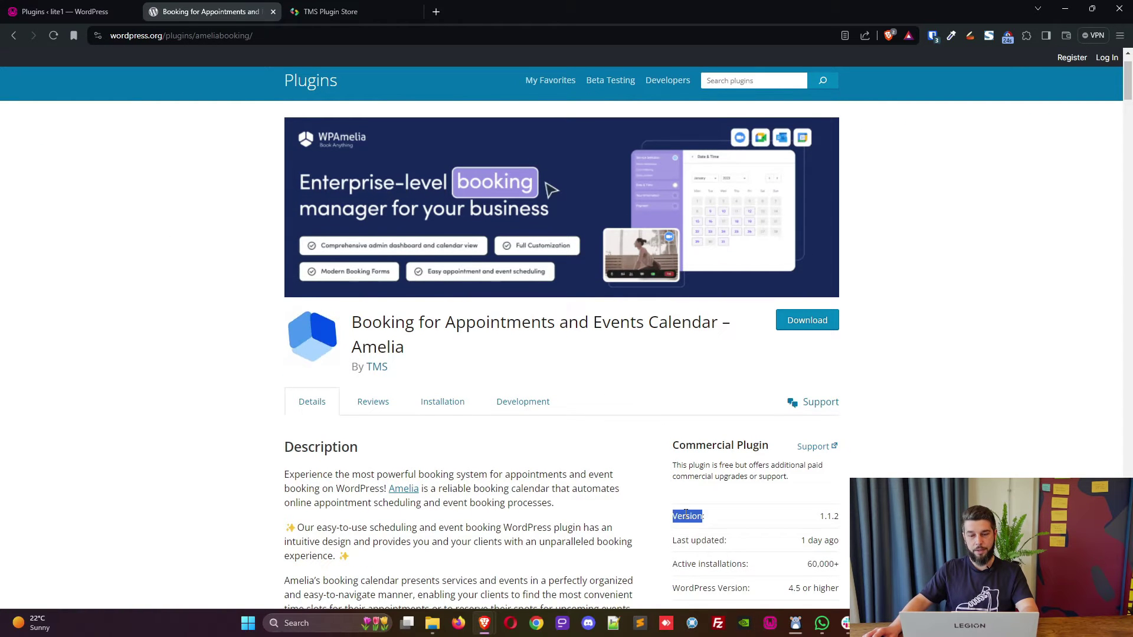
click(822, 517)
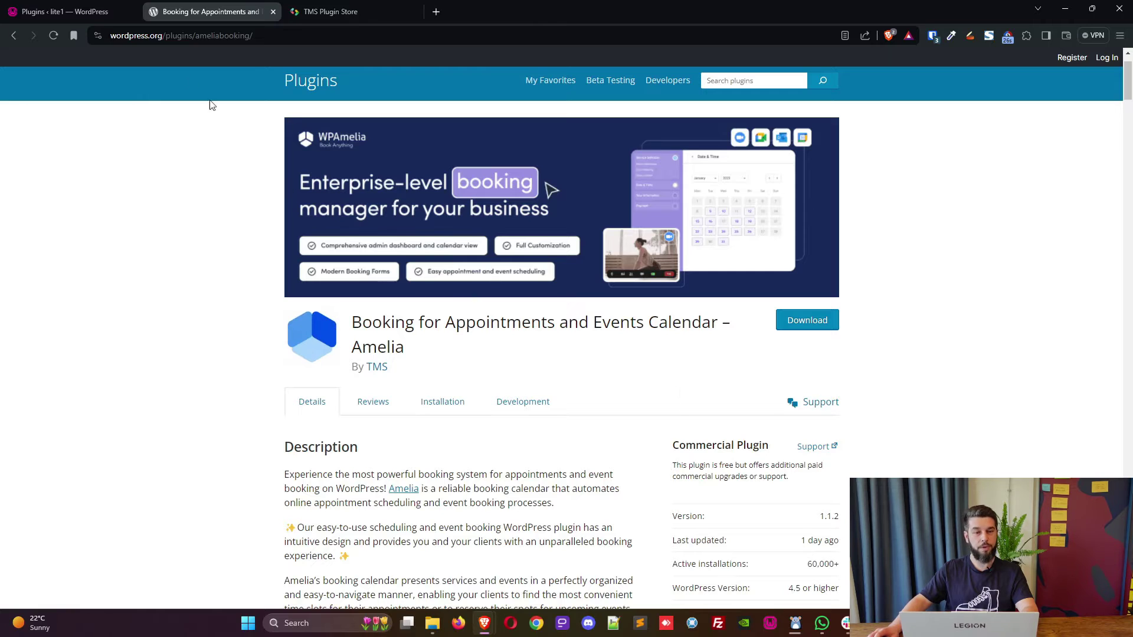
click(90, 13)
Step: Show Amelia's Lite vs Premium page and scroll through the plan features table
mouse_move(41, 440)
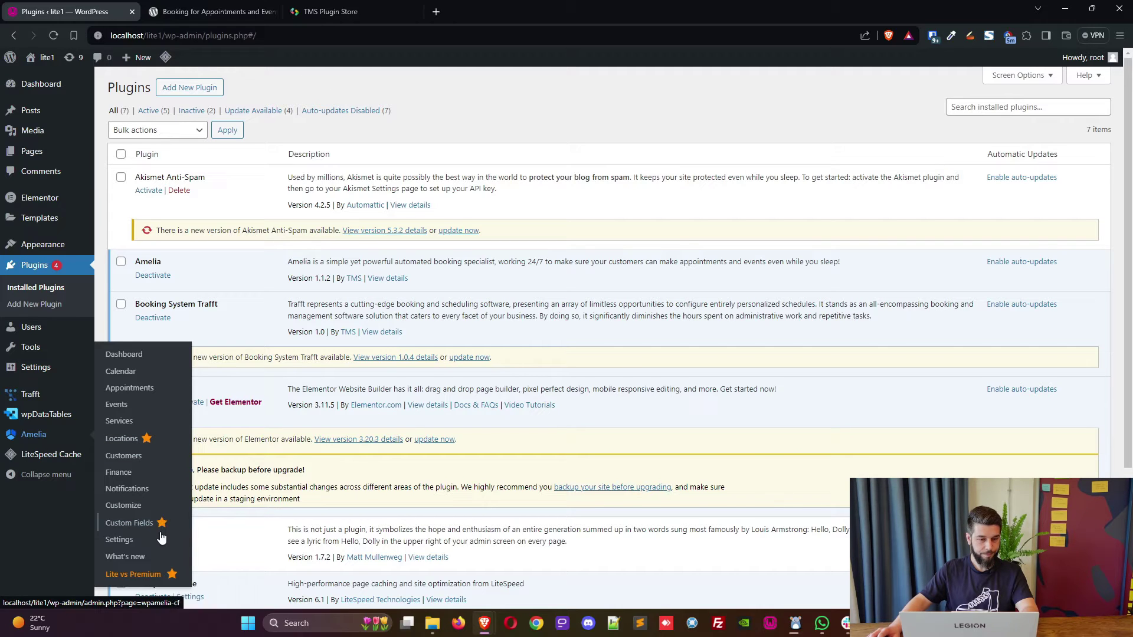
click(145, 575)
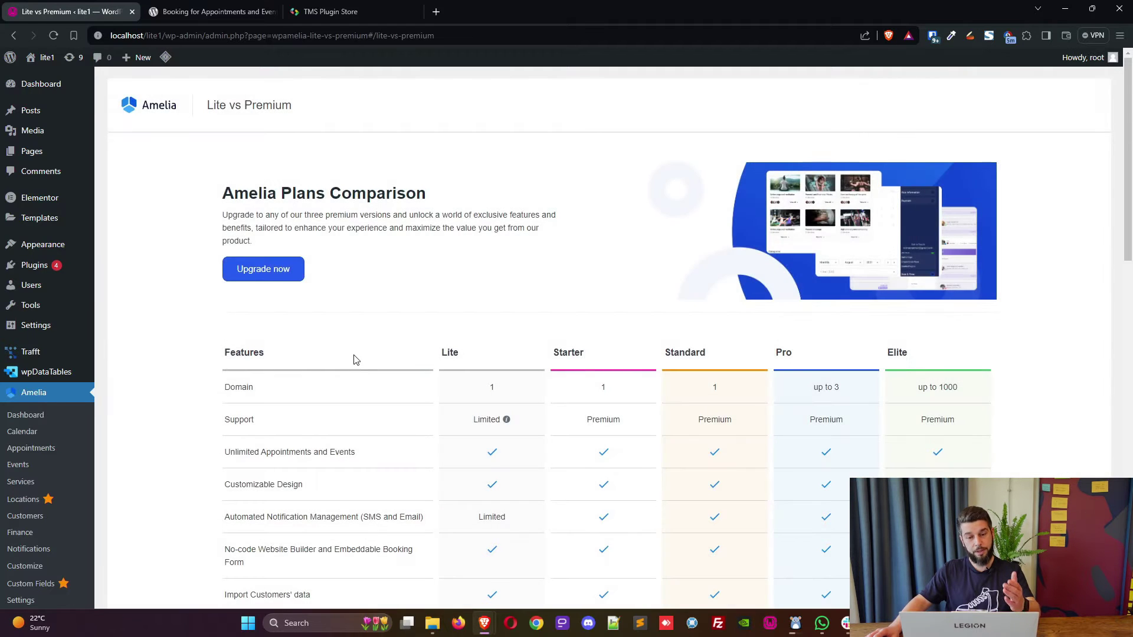
scroll(365, 351, down, 5)
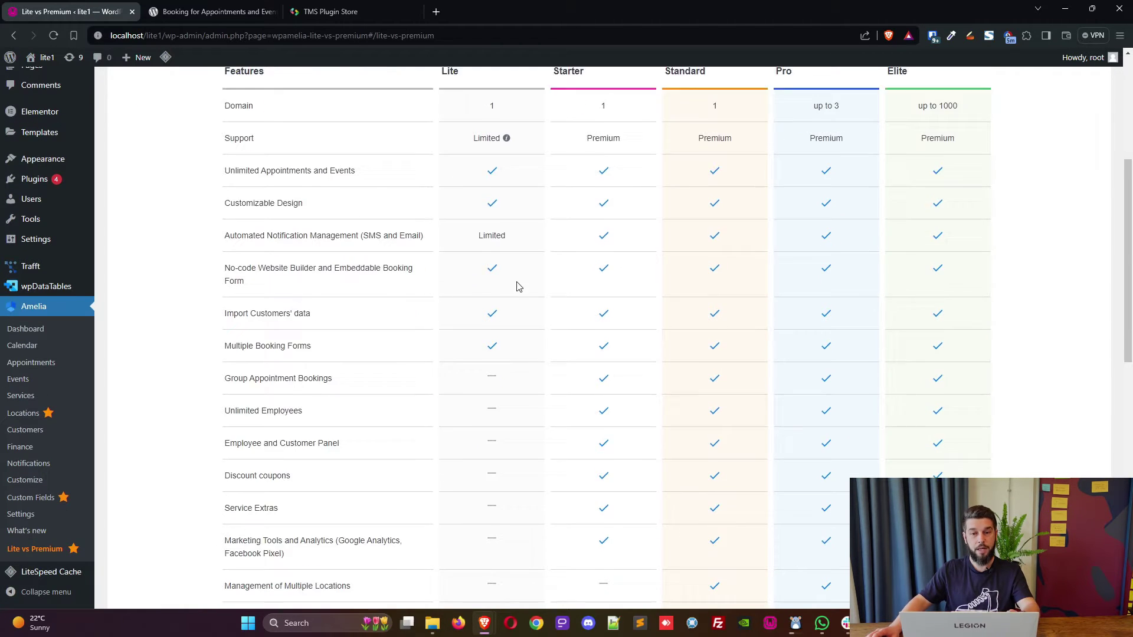
scroll(519, 284, up, 2)
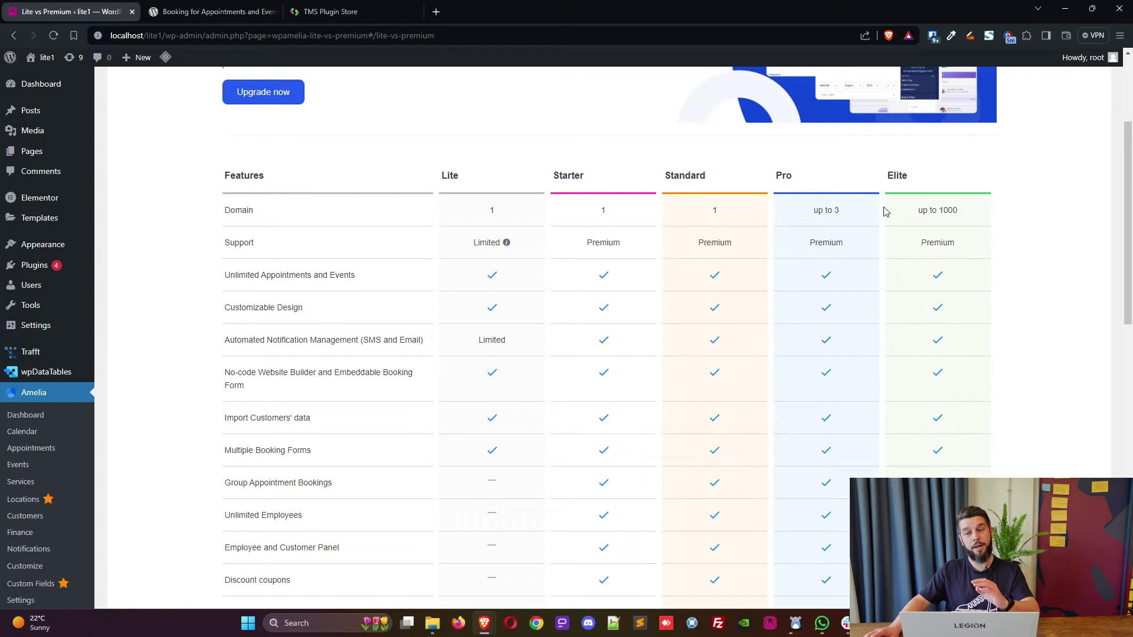
scroll(753, 260, down, 13)
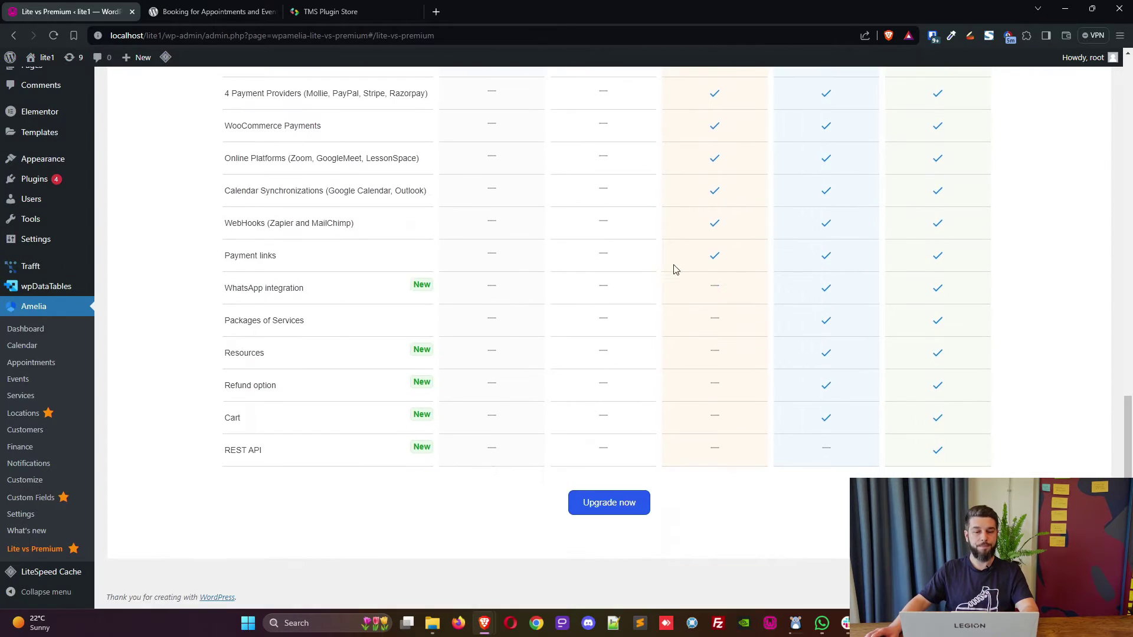
scroll(442, 268, up, 13)
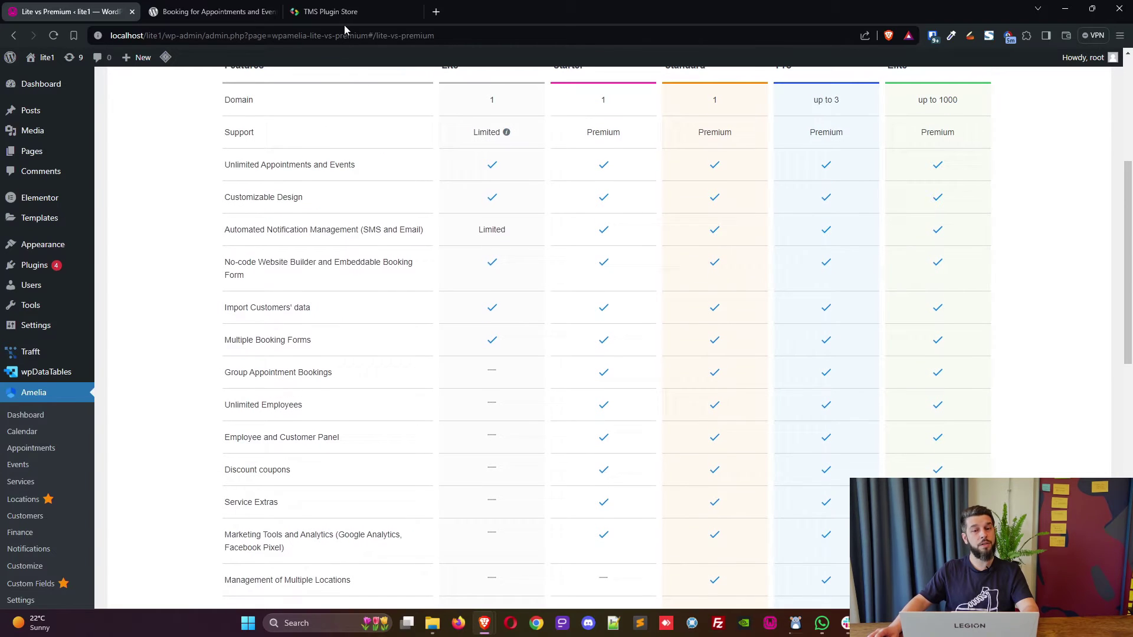
scroll(323, 219, up, 4)
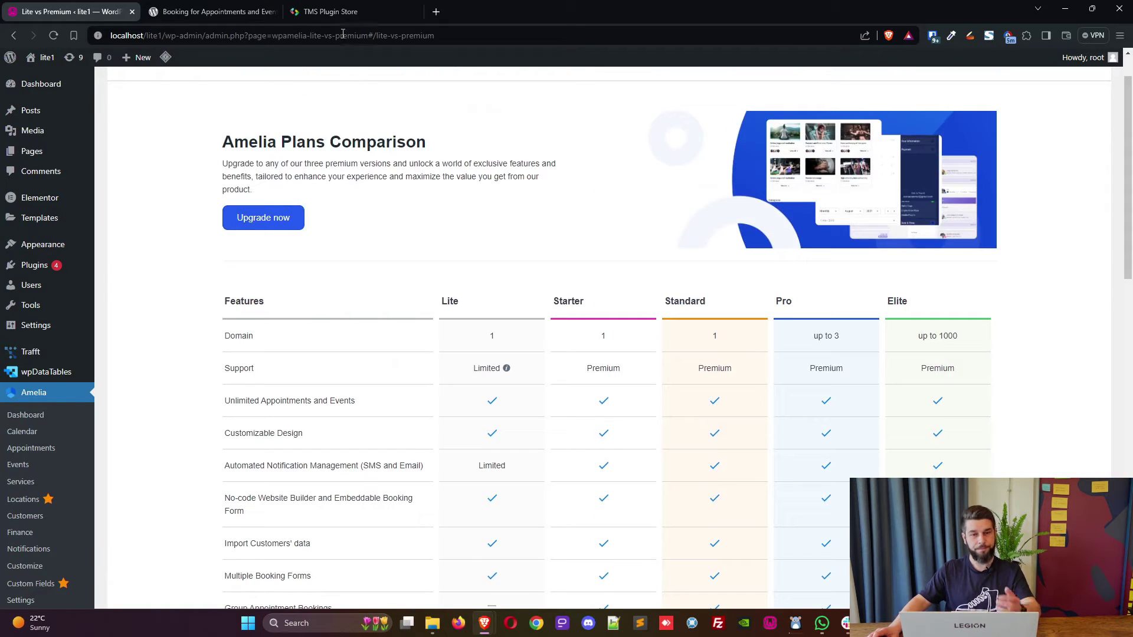
Step: Download the Amelia Standard license package from TMS Plugin Store, saving ameliabooking (9).zip to Downloads
click(332, 12)
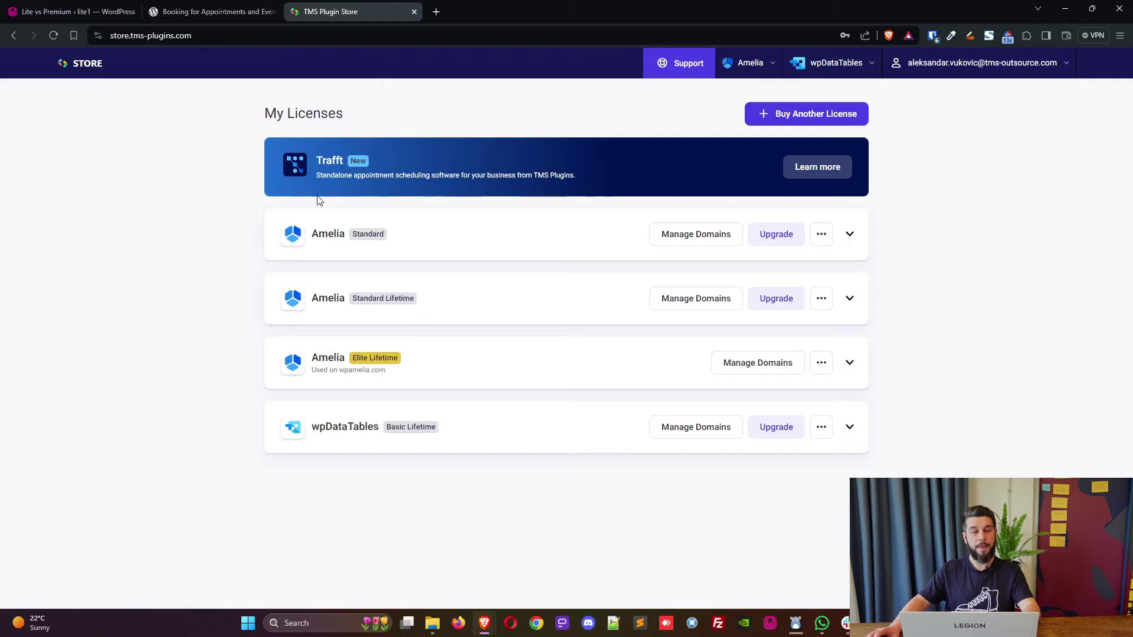
click(821, 234)
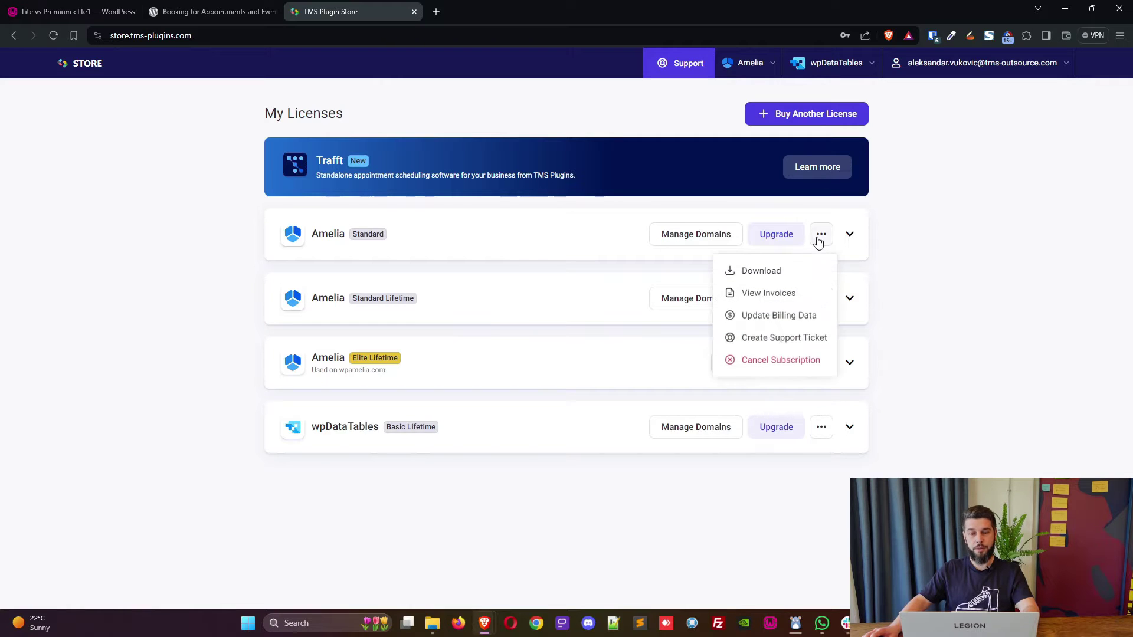
click(747, 270)
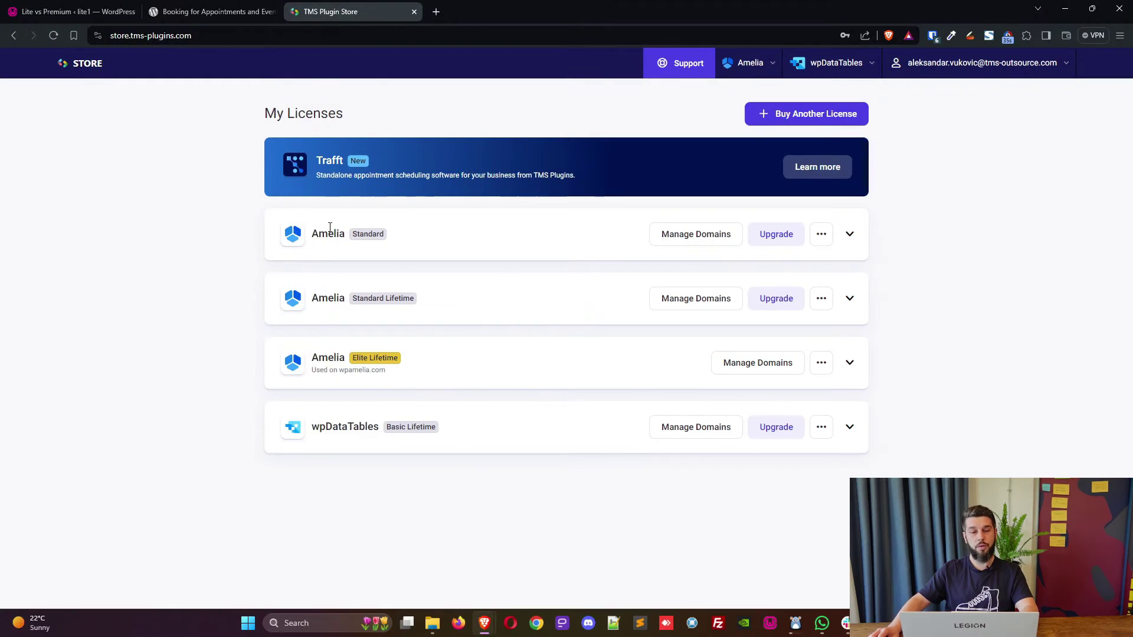
drag(321, 231, 384, 234)
click(413, 229)
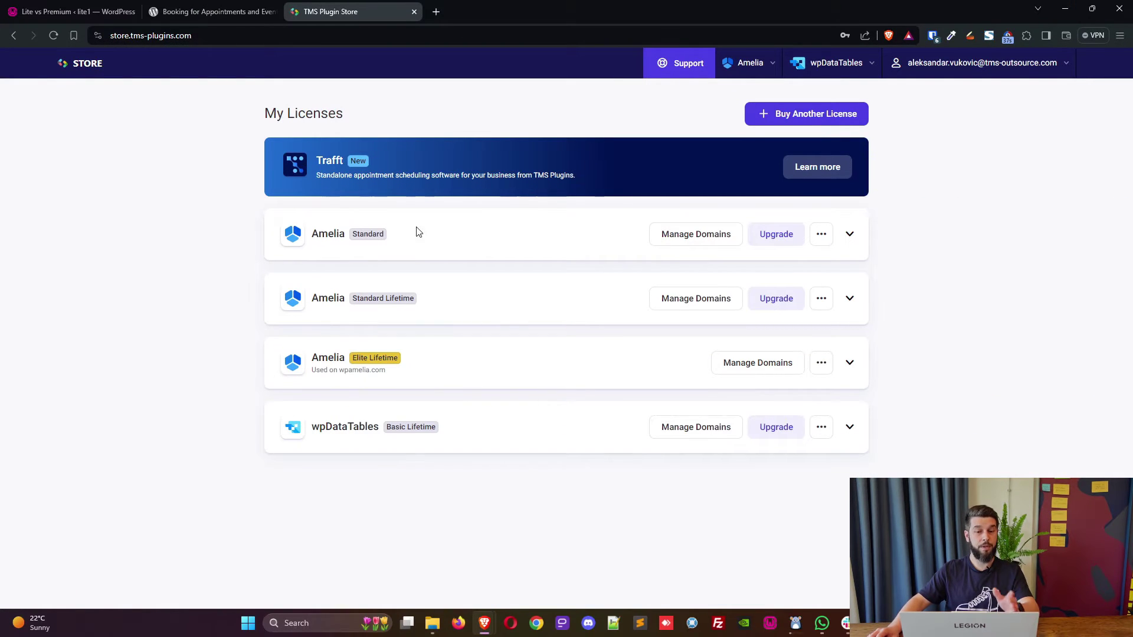
click(820, 234)
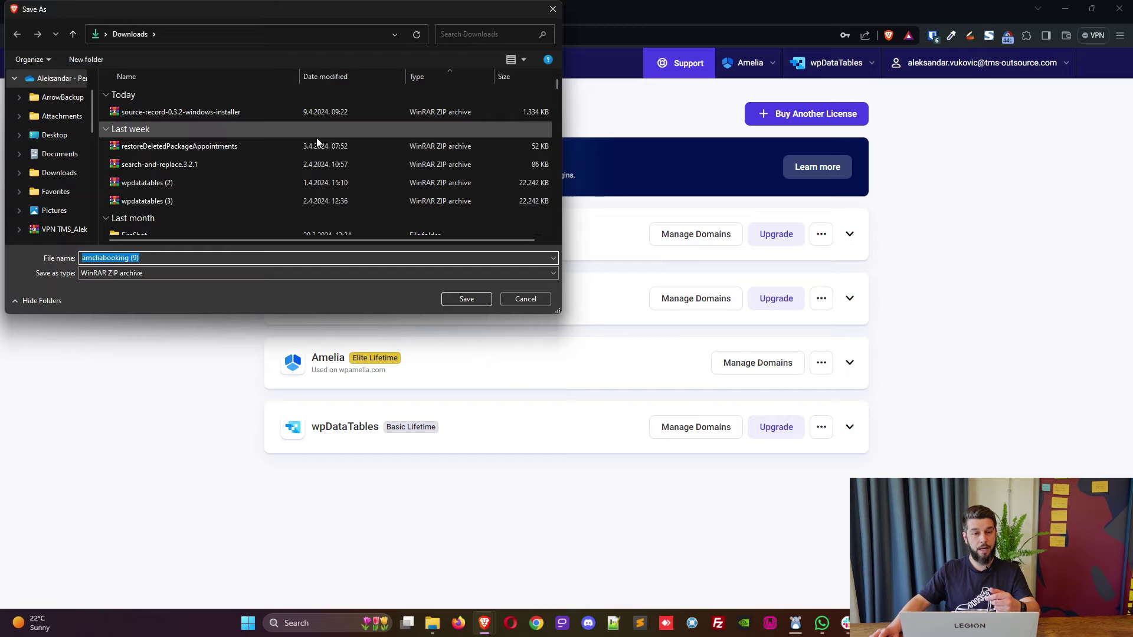
click(466, 299)
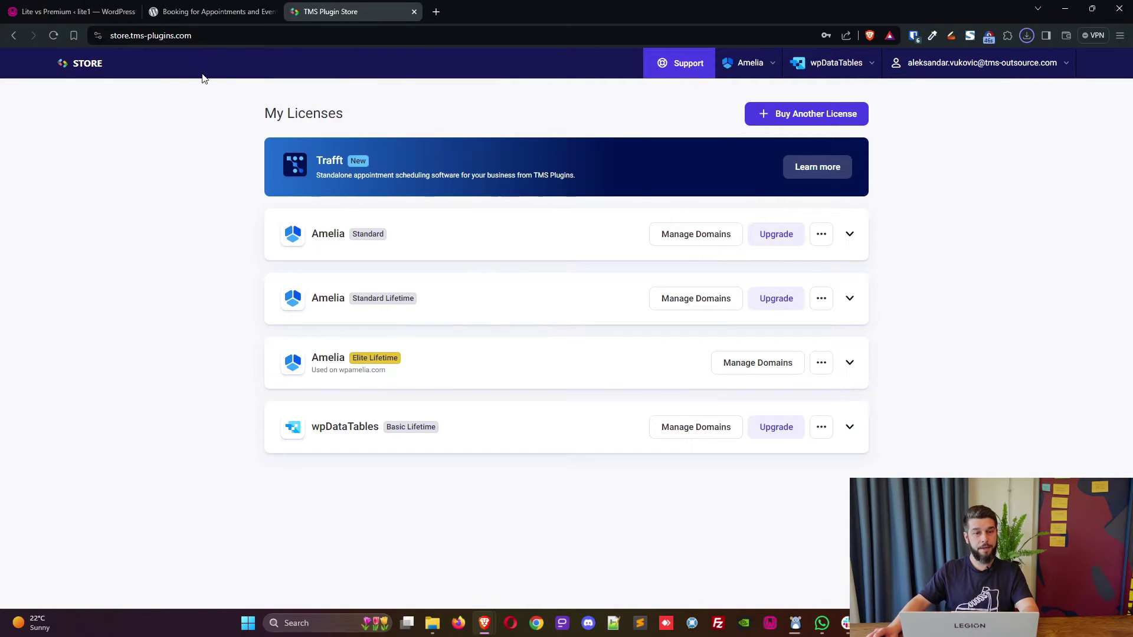
Step: Go to Amelia Settings in WordPress and view the Activation Settings with purchase-code and Envato options
click(65, 15)
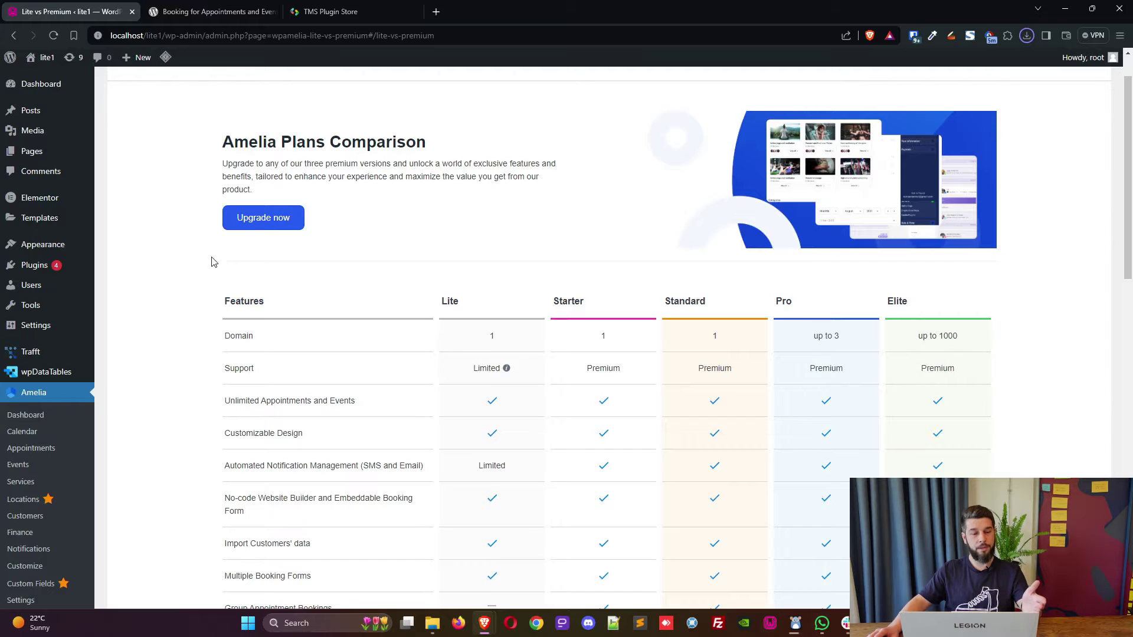
scroll(213, 262, down, 3)
click(21, 514)
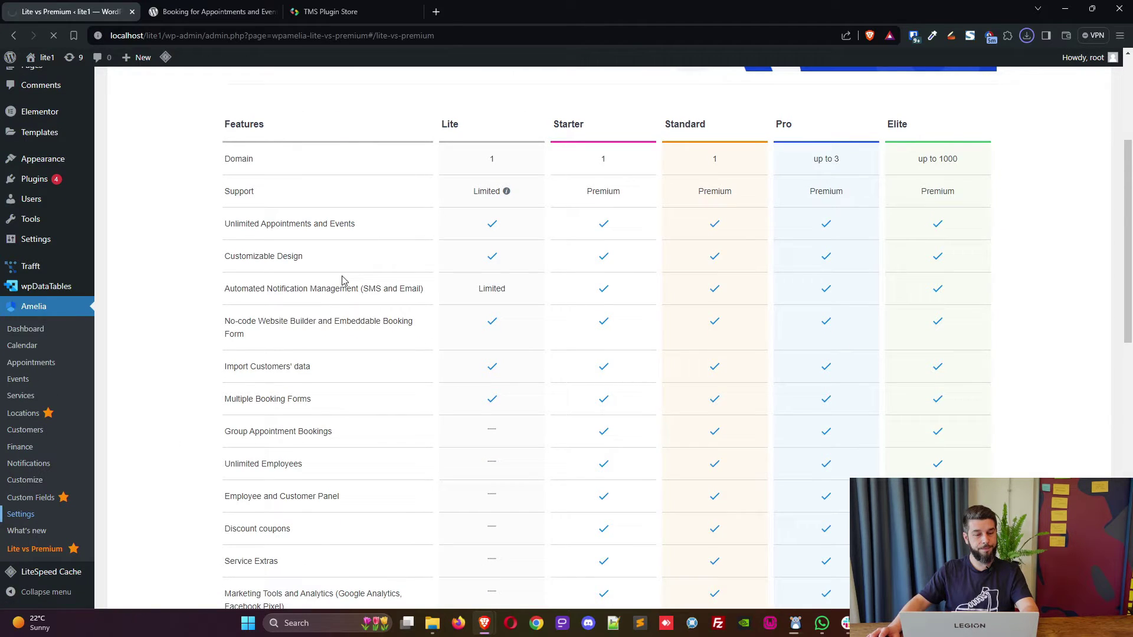
scroll(242, 411, down, 2)
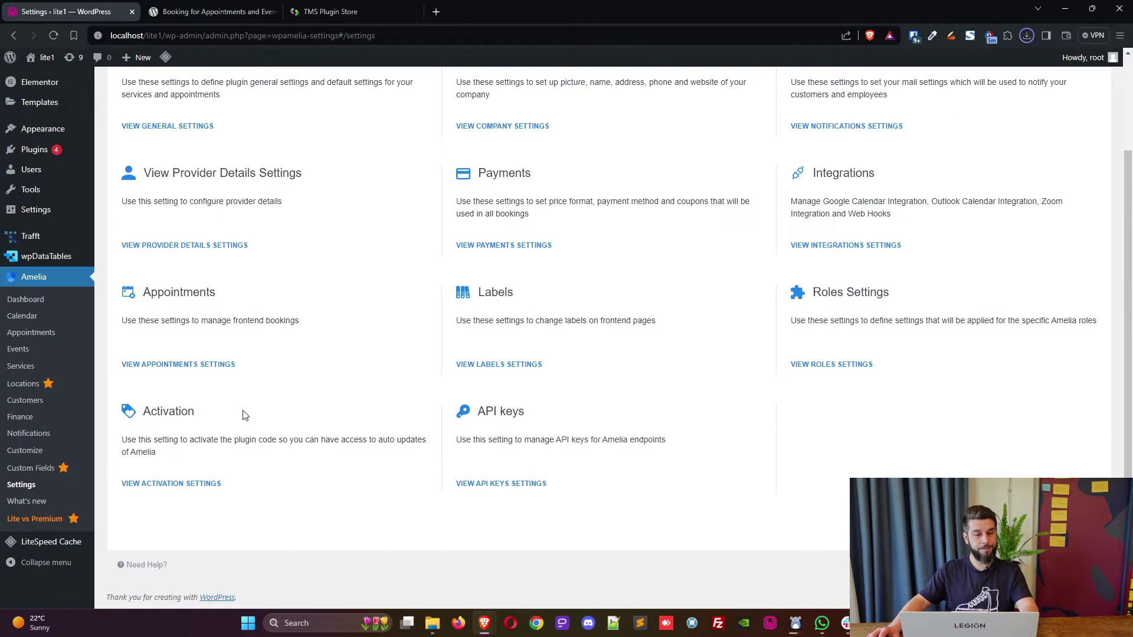
click(201, 484)
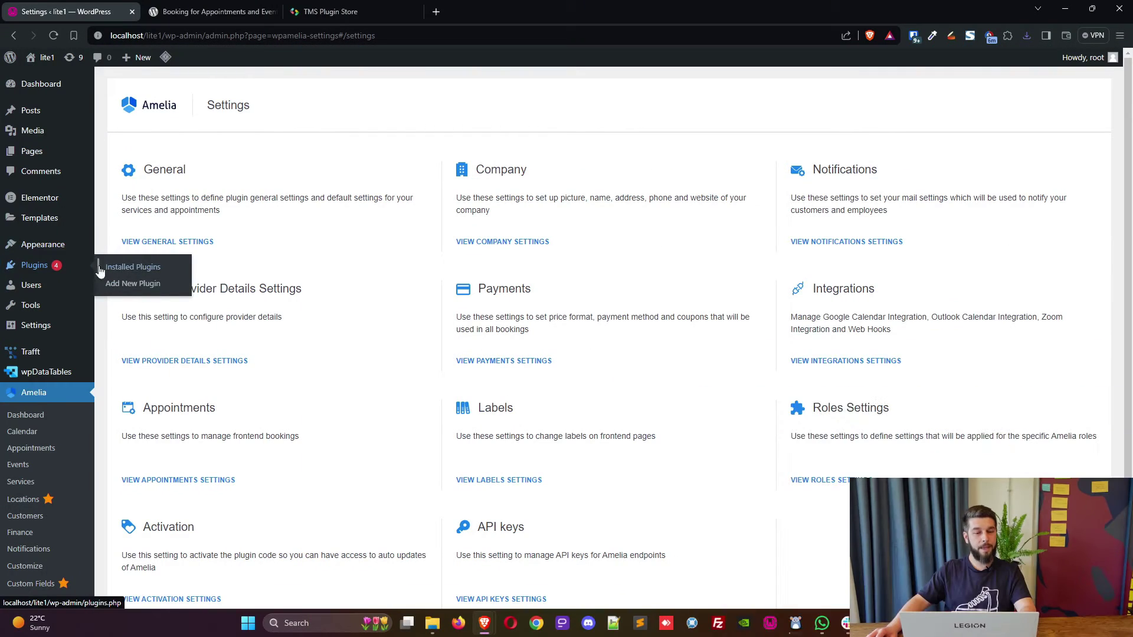
Step: Upload and install ameliabooking (9).zip from Downloads through Add New Plugin
click(144, 283)
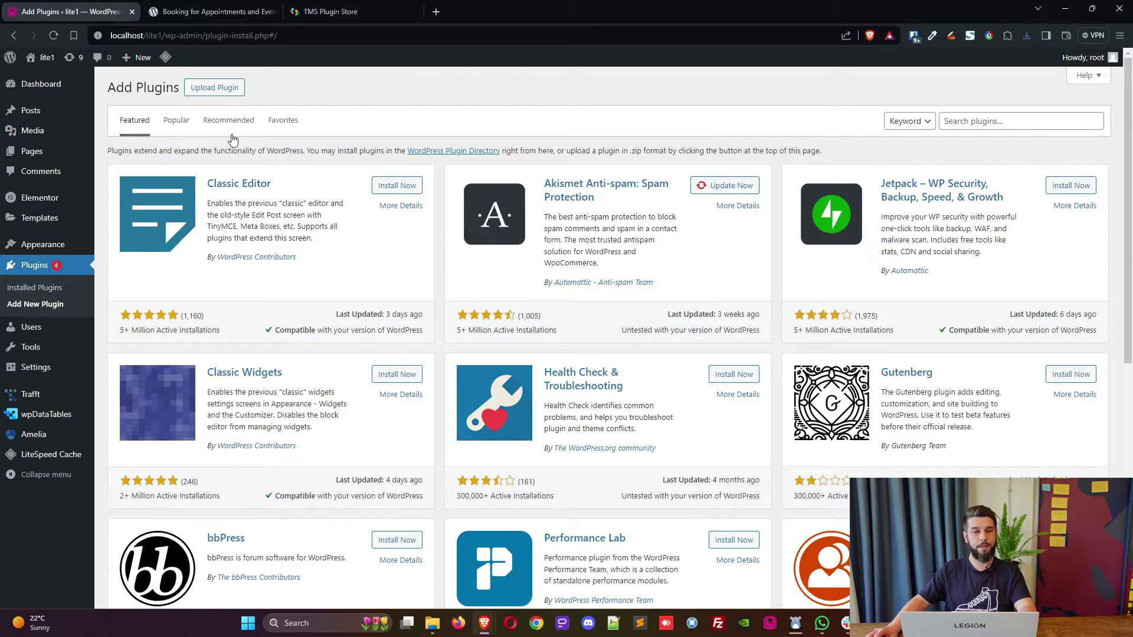
click(214, 87)
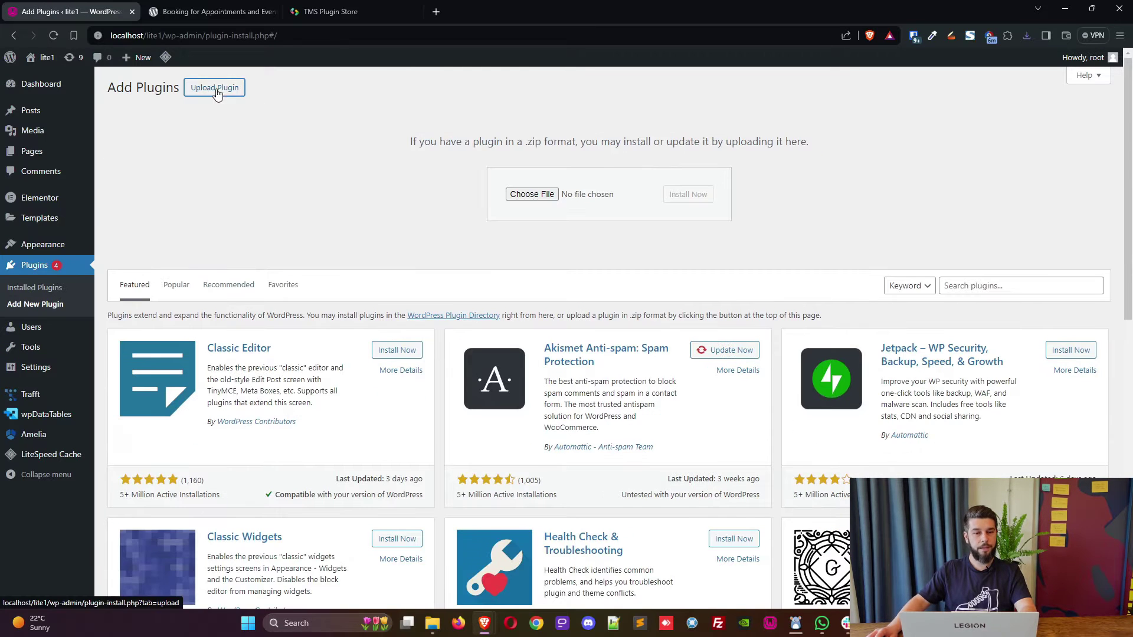
click(531, 195)
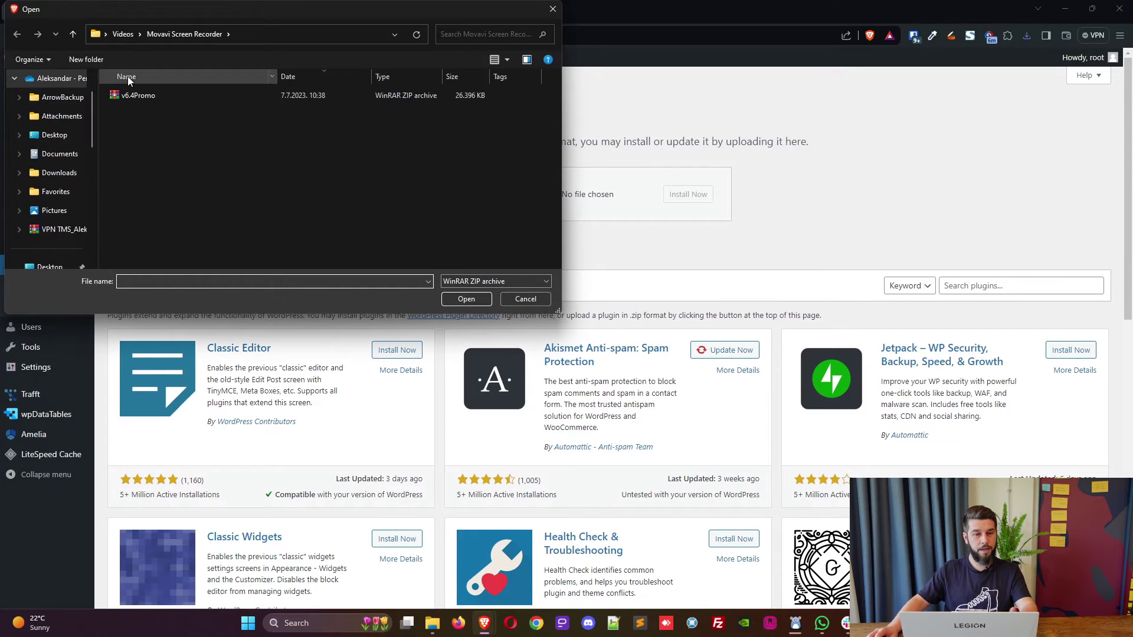
scroll(52, 185, down, 3)
click(51, 120)
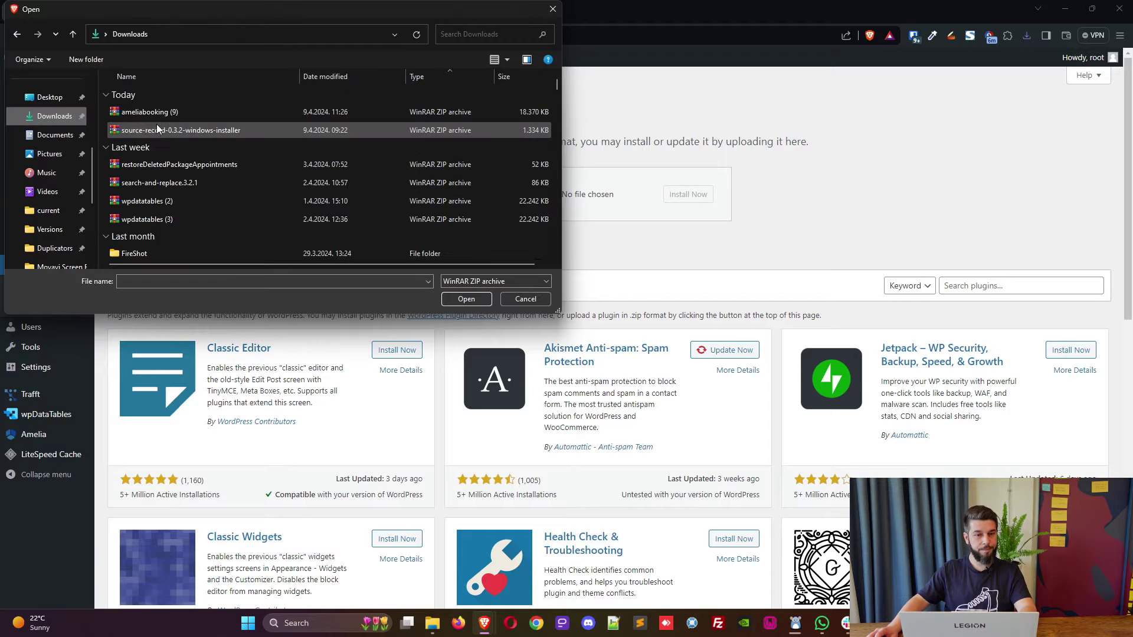
double_click(157, 112)
click(688, 195)
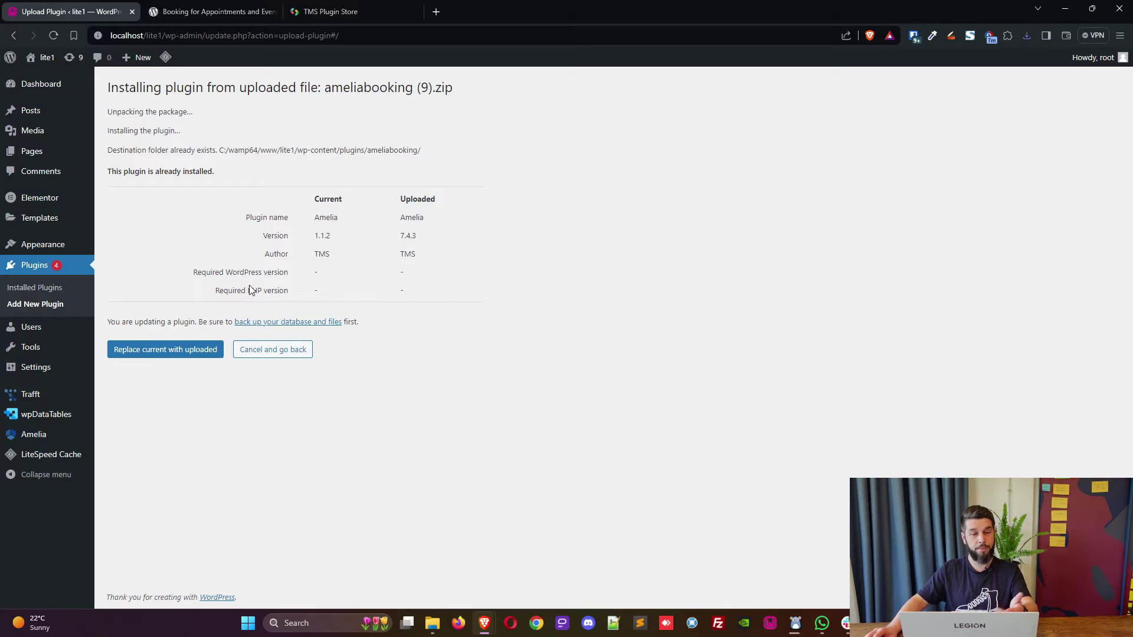
Step: Replace the installed Amelia 1.1.2 with the uploaded 7.4.3 version
click(186, 347)
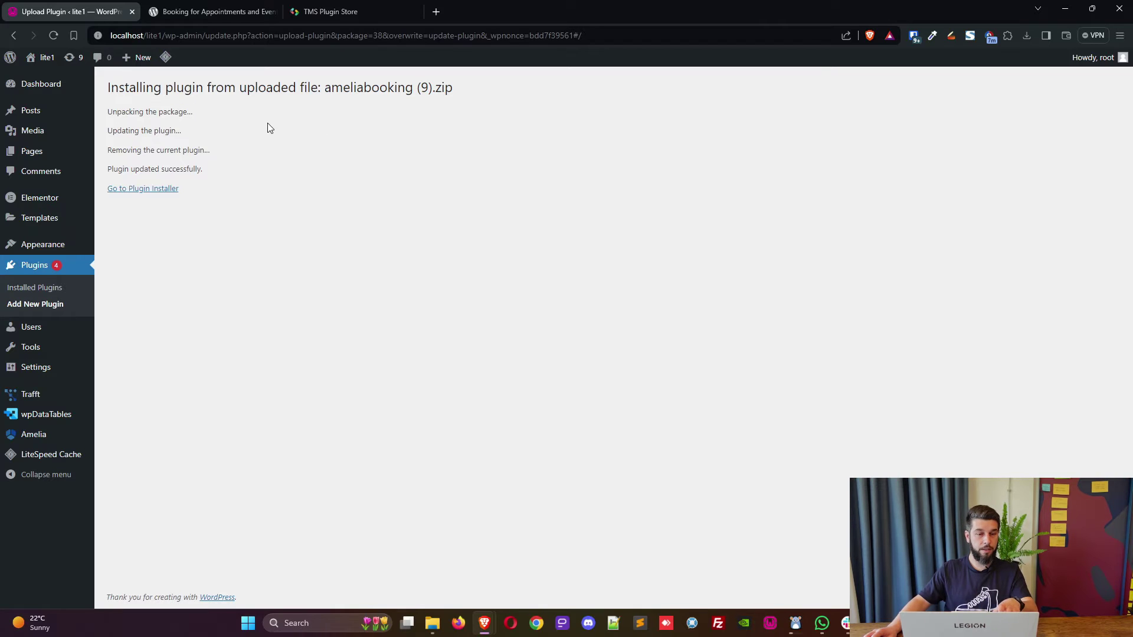
Step: Purge all of the site's caches from the admin bar
mouse_move(167, 58)
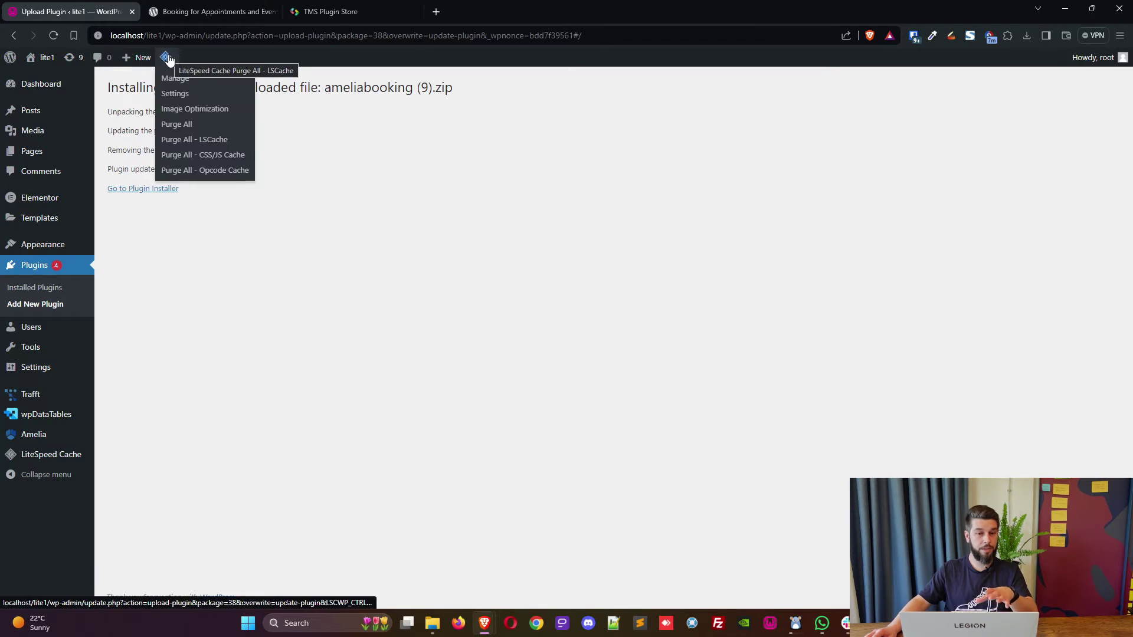
click(189, 122)
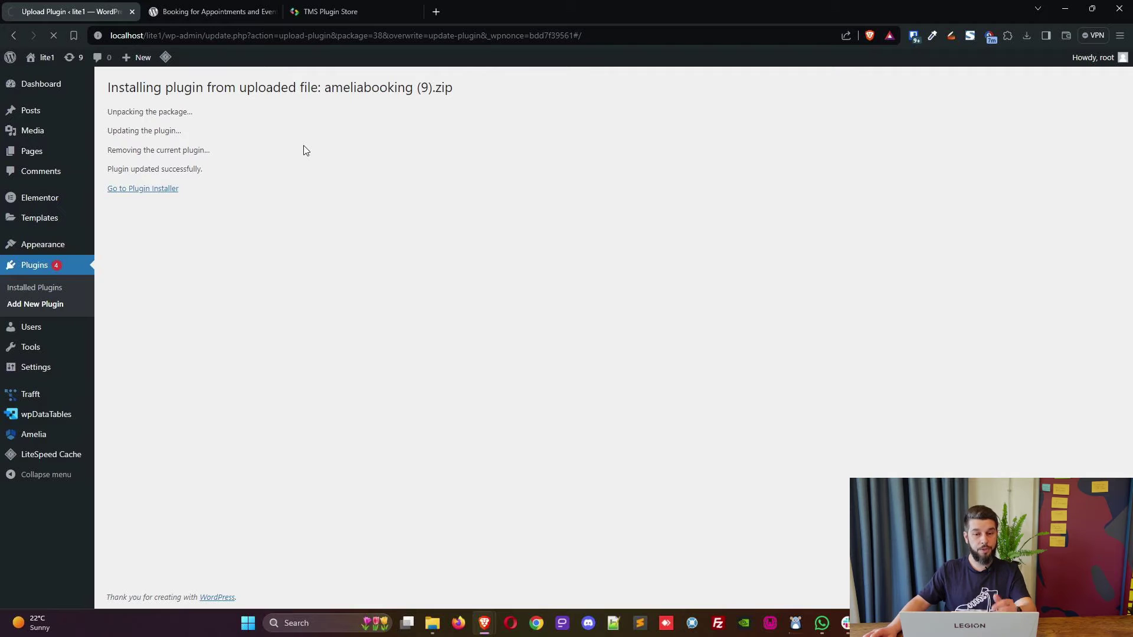
drag(129, 113, 230, 146)
click(230, 147)
Step: Reload Installed Plugins and confirm Amelia shows version 7.4.3
mouse_move(33, 436)
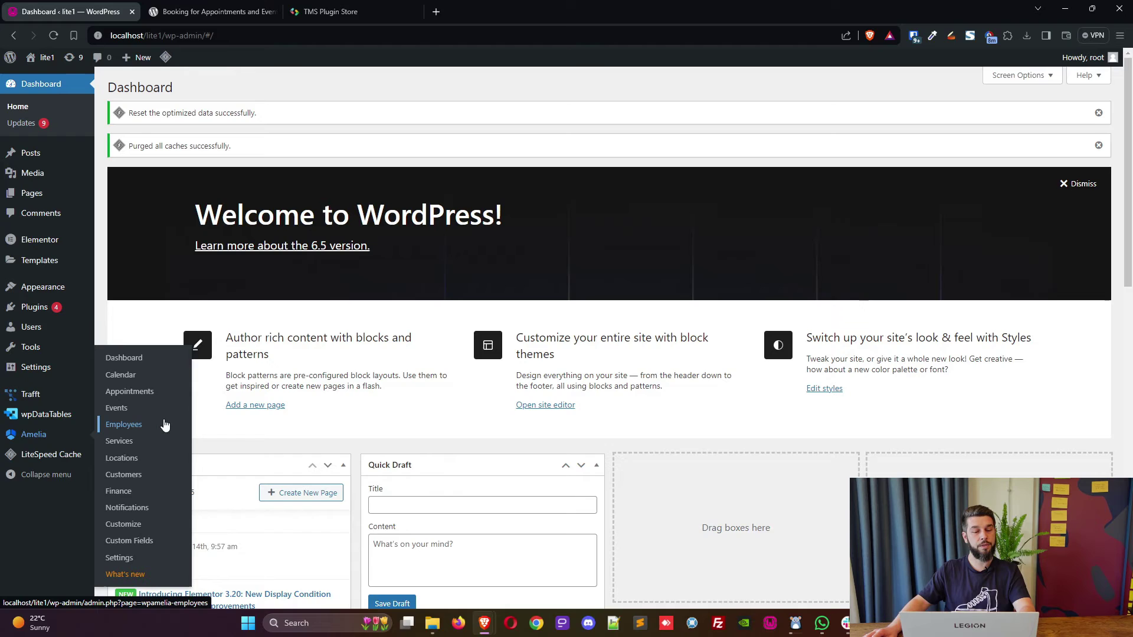
click(53, 306)
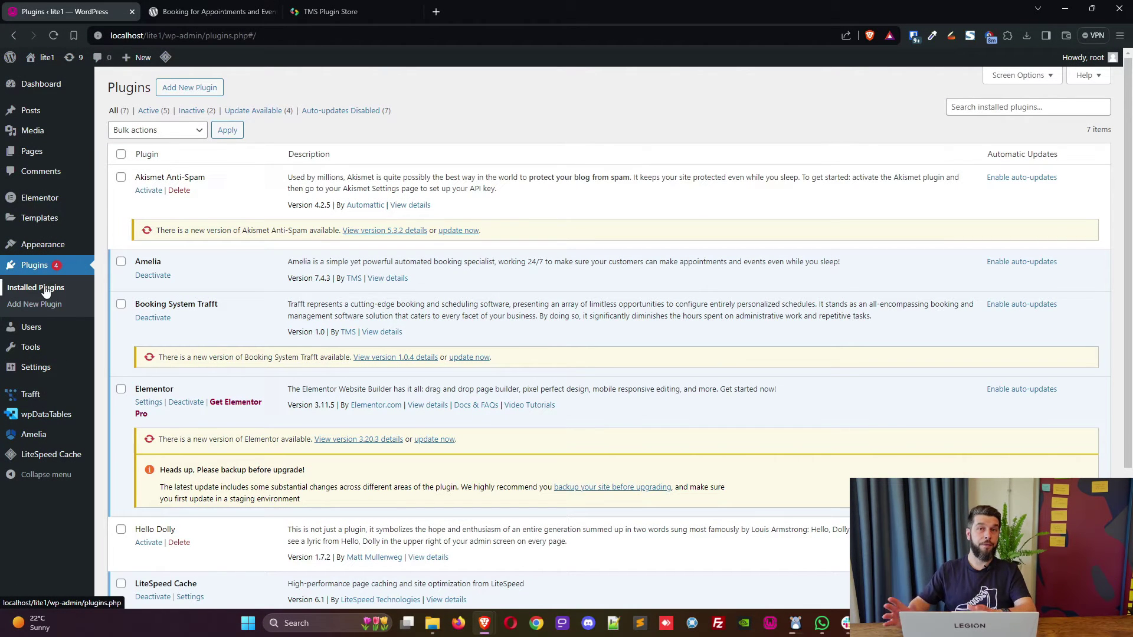
click(46, 289)
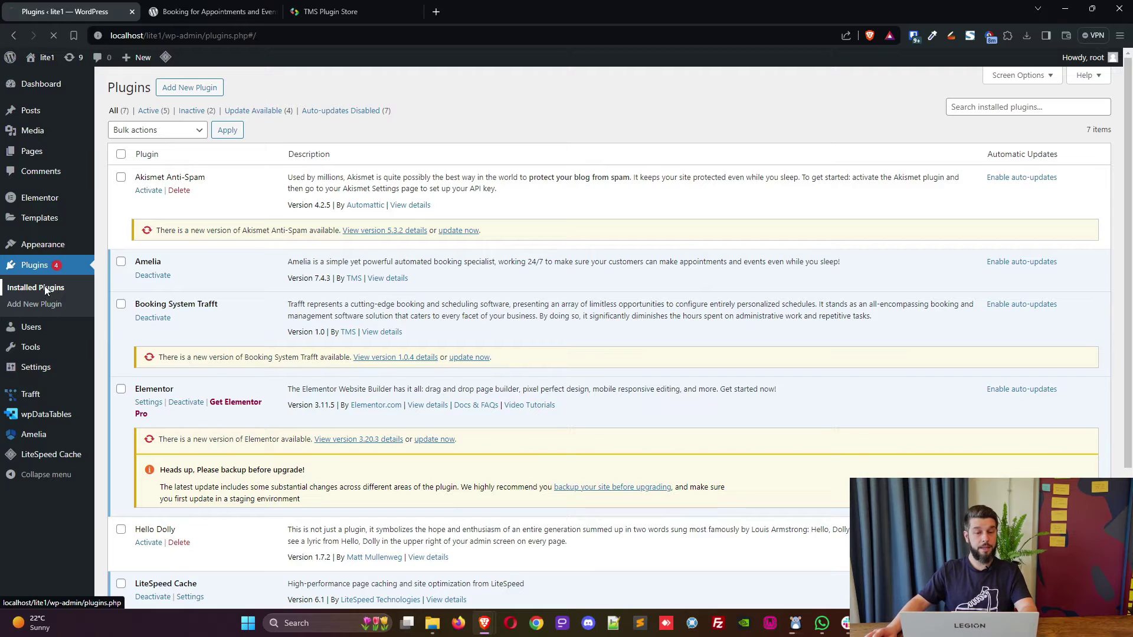
drag(314, 278, 331, 278)
mouse_move(59, 434)
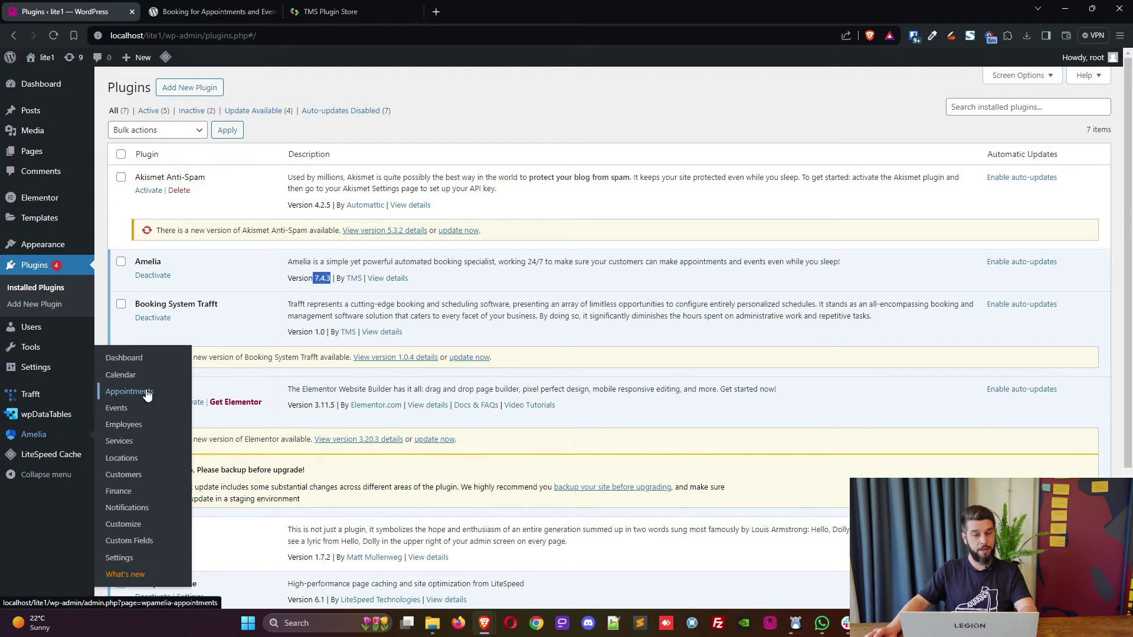
Step: Go to Amelia's Employees page
click(113, 427)
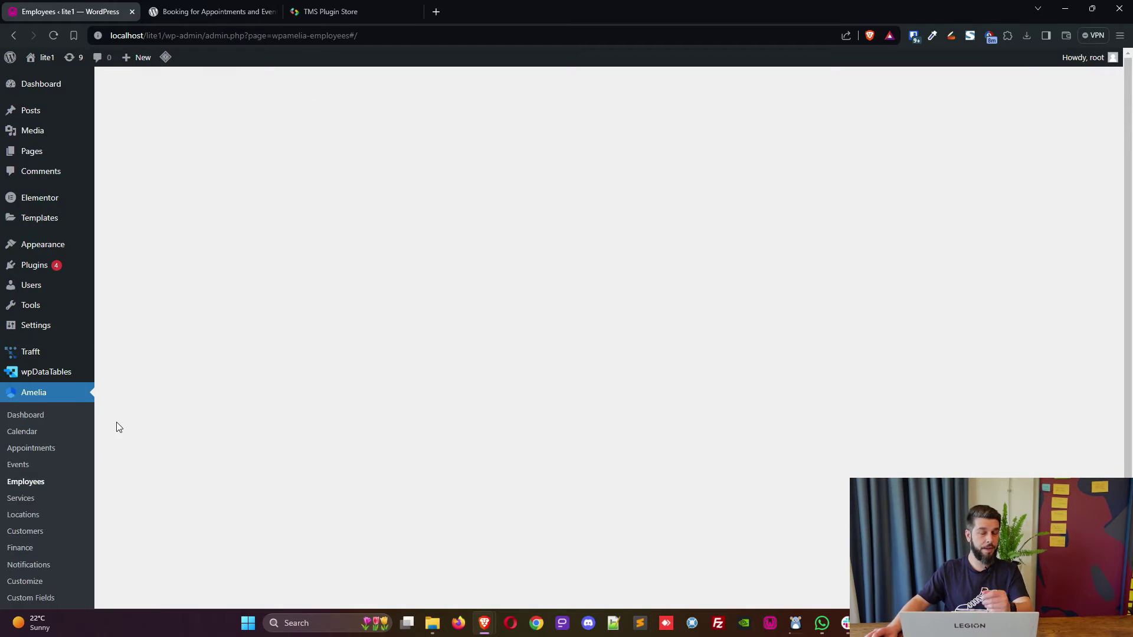
scroll(301, 276, down, 2)
scroll(302, 269, up, 2)
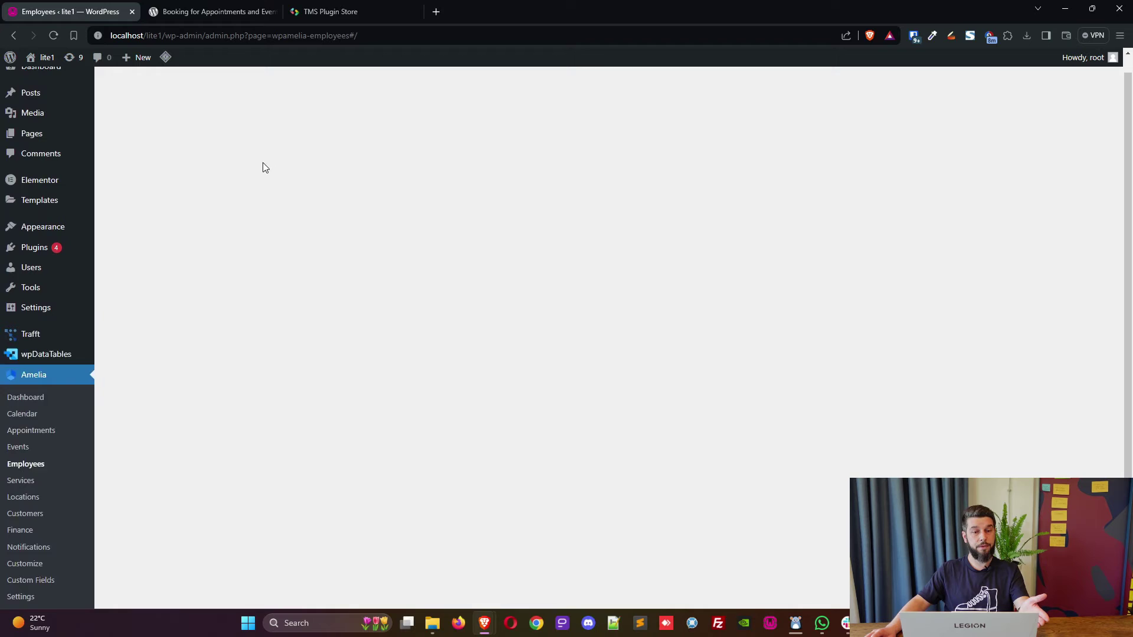
Step: Purge the LiteSpeed CSS/JS cache, LSCache and all caches, then reload the Employees page
mouse_move(166, 58)
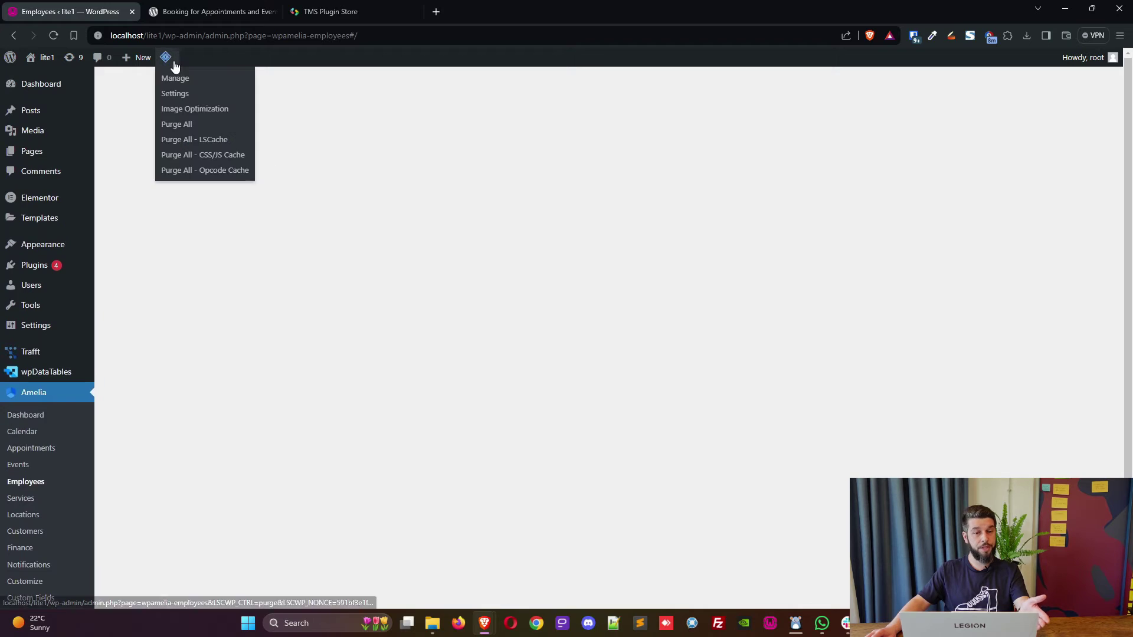
click(201, 158)
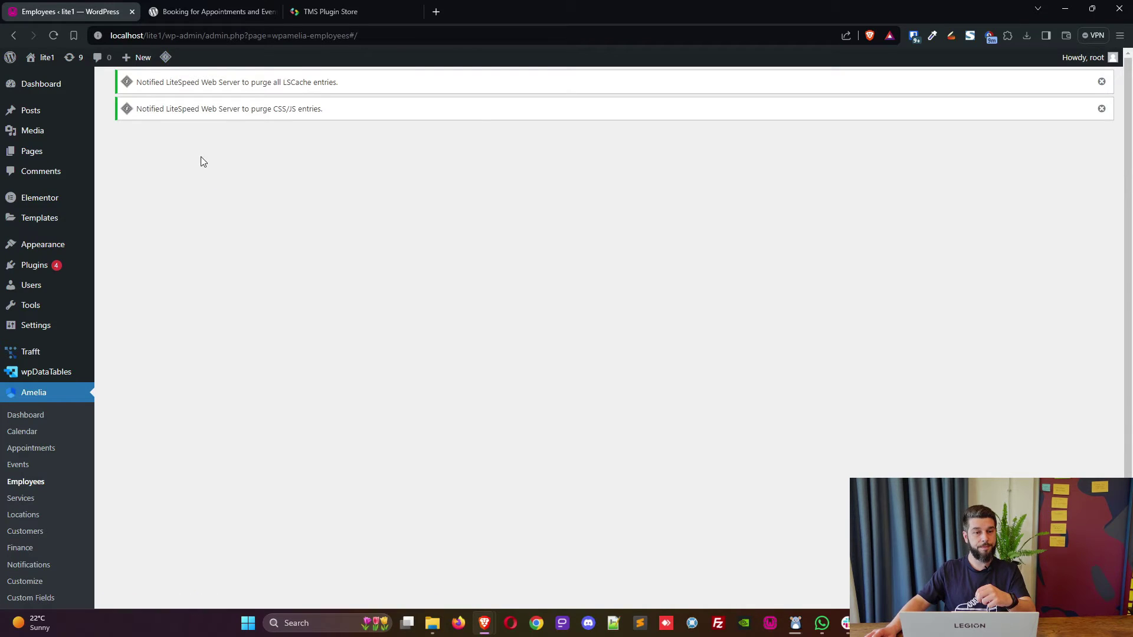
mouse_move(148, 55)
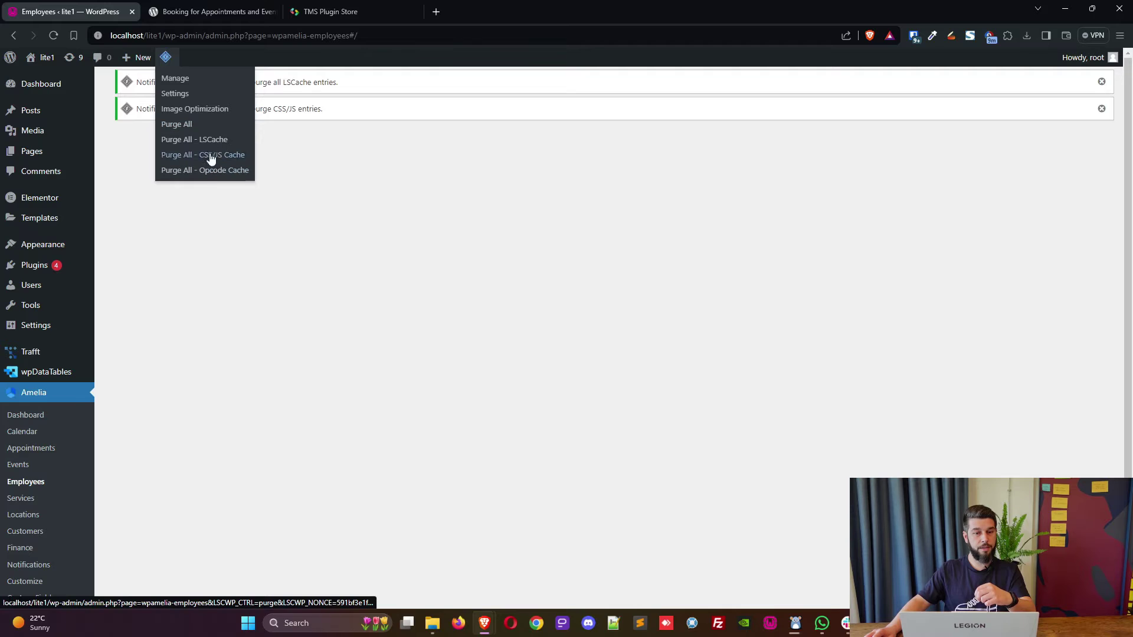
click(204, 138)
mouse_move(165, 58)
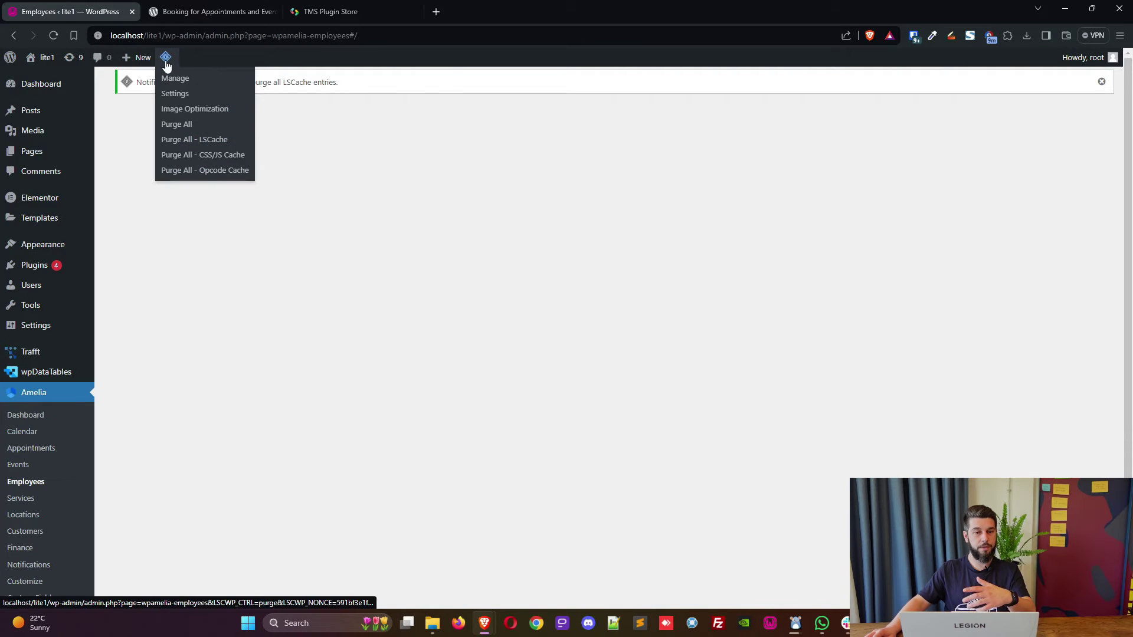
click(180, 125)
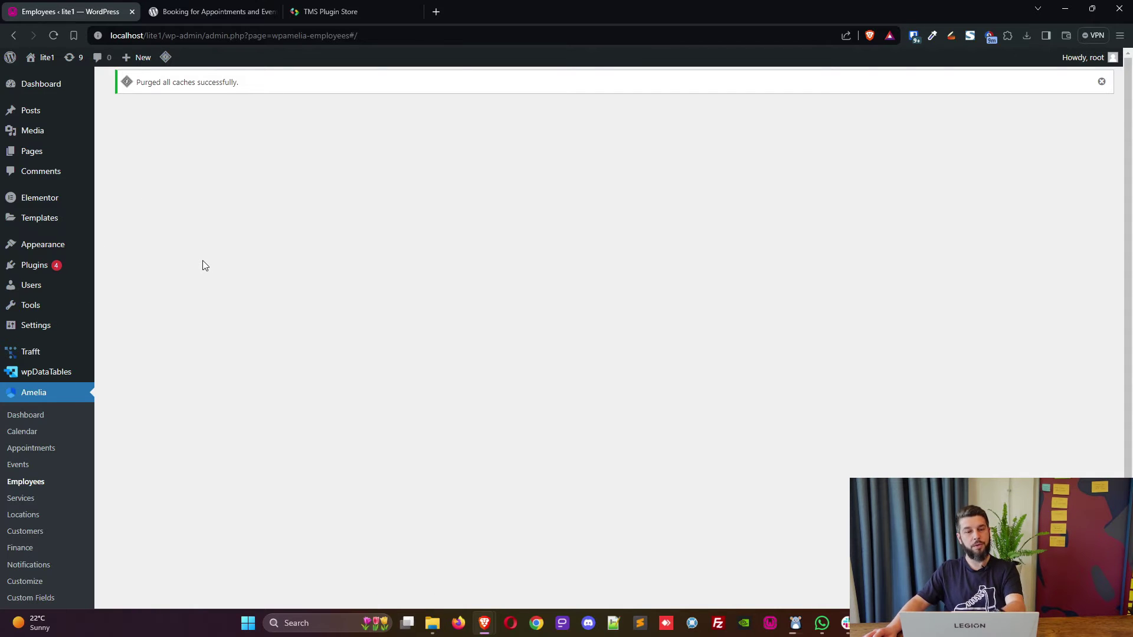
key(F5)
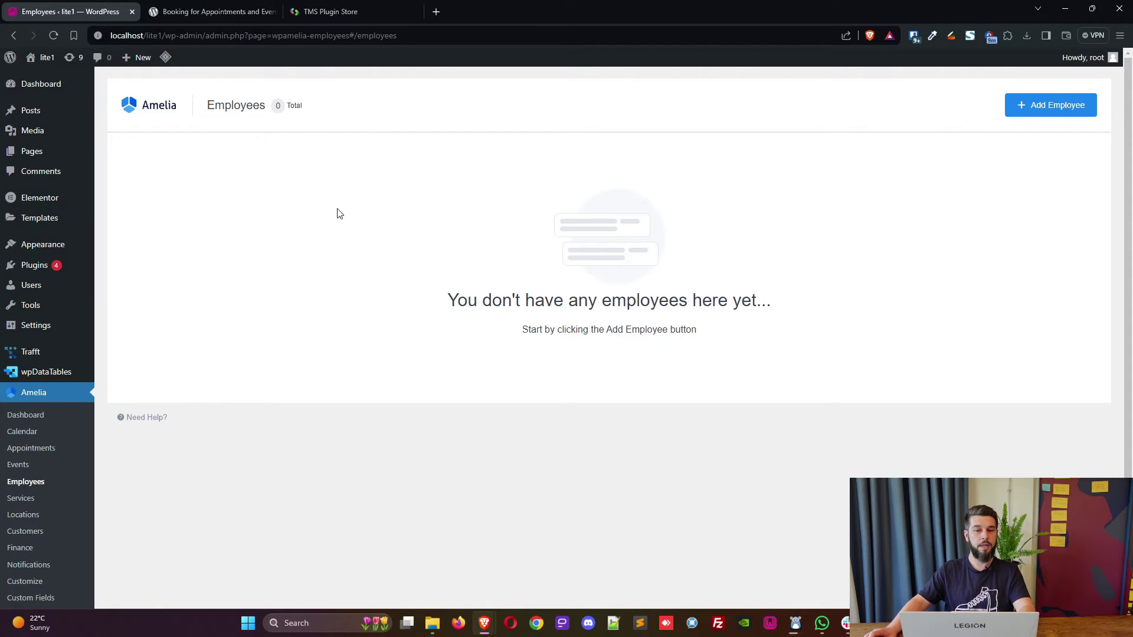
scroll(408, 198, down, 2)
scroll(366, 218, up, 2)
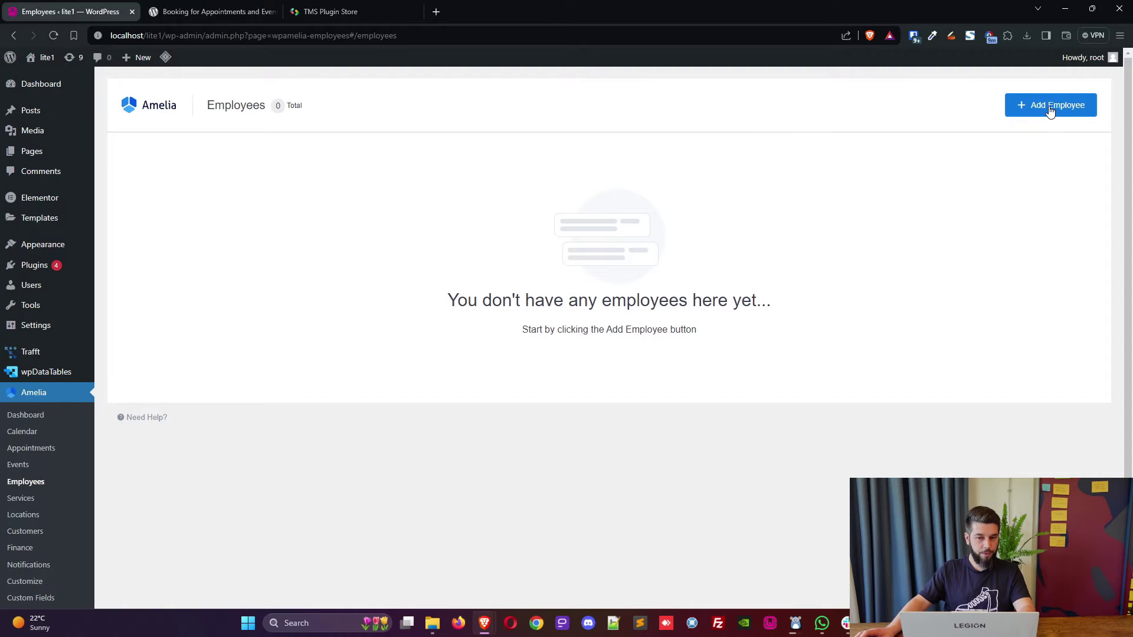
scroll(144, 411, down, 2)
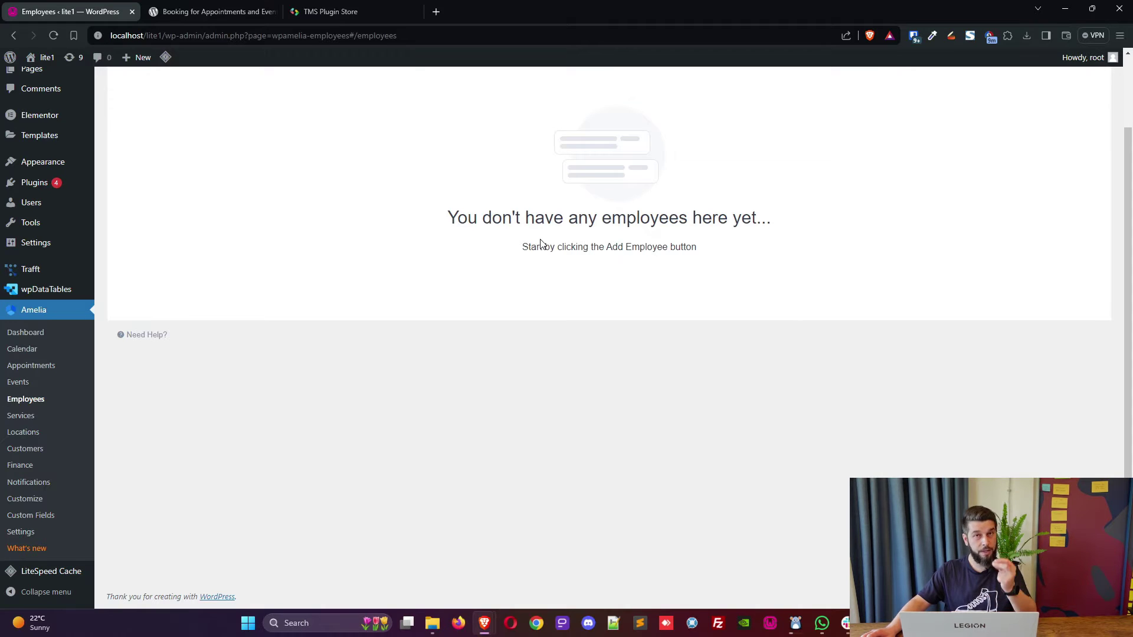
scroll(546, 247, up, 2)
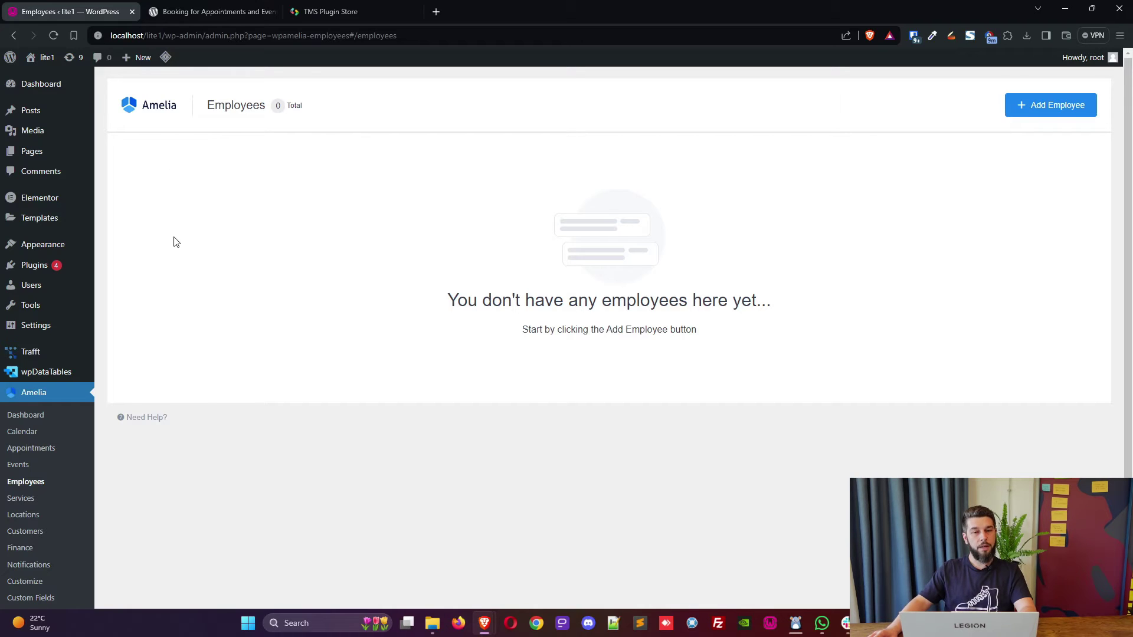
click(321, 13)
click(84, 13)
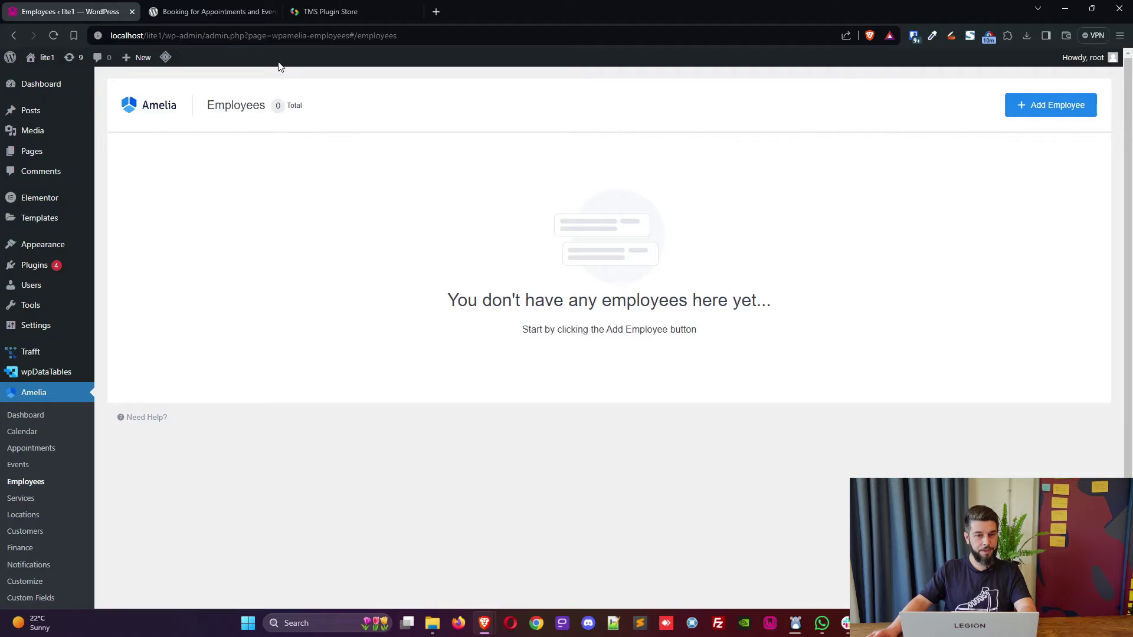
click(311, 18)
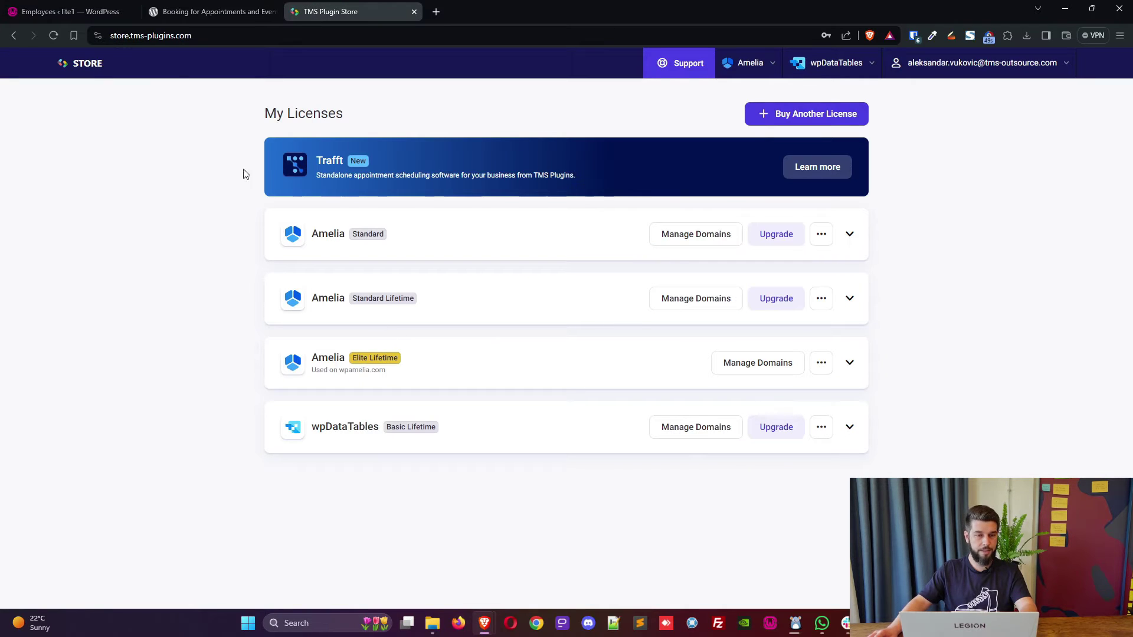
Step: View Amelia's Packages and Resources tabs showing the Pro upgrade prompt, then return to Services
click(54, 18)
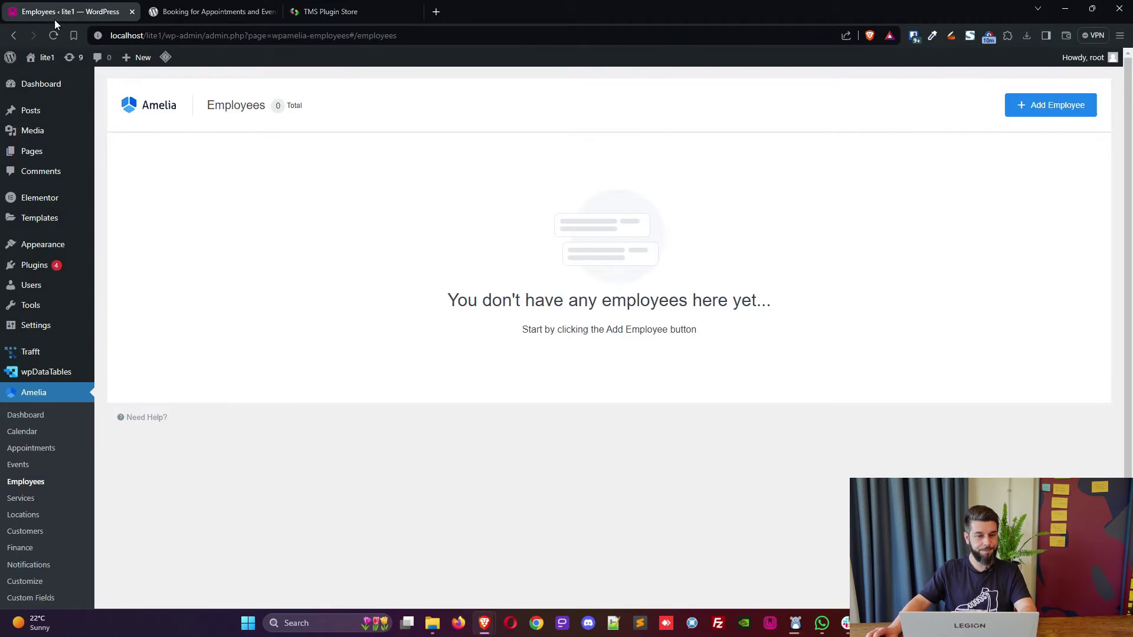
scroll(177, 366, down, 3)
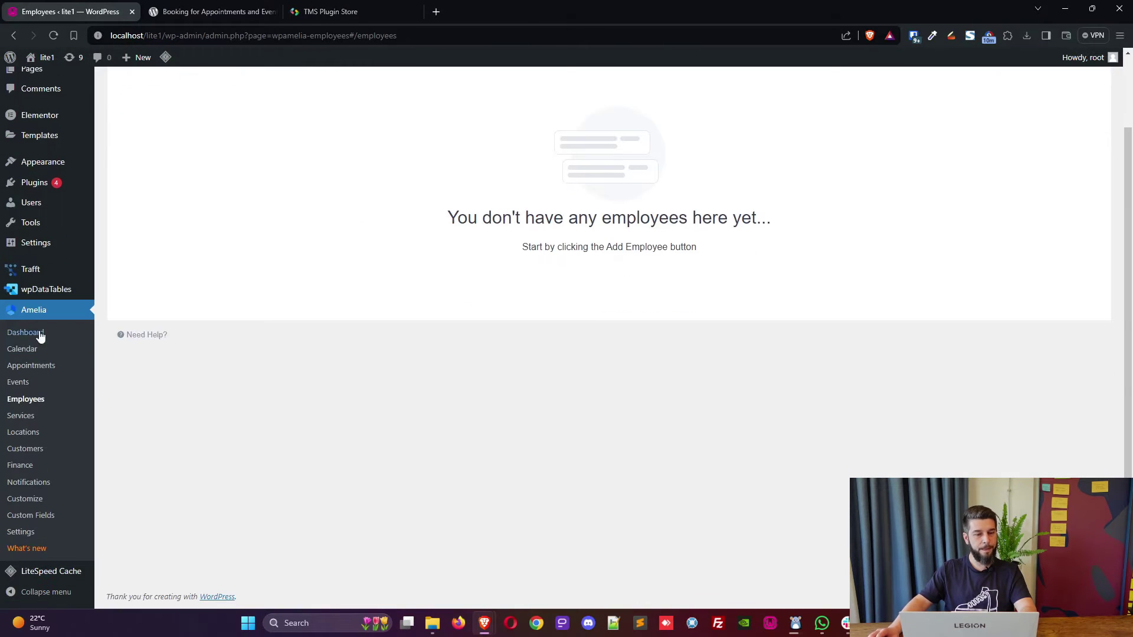
click(21, 415)
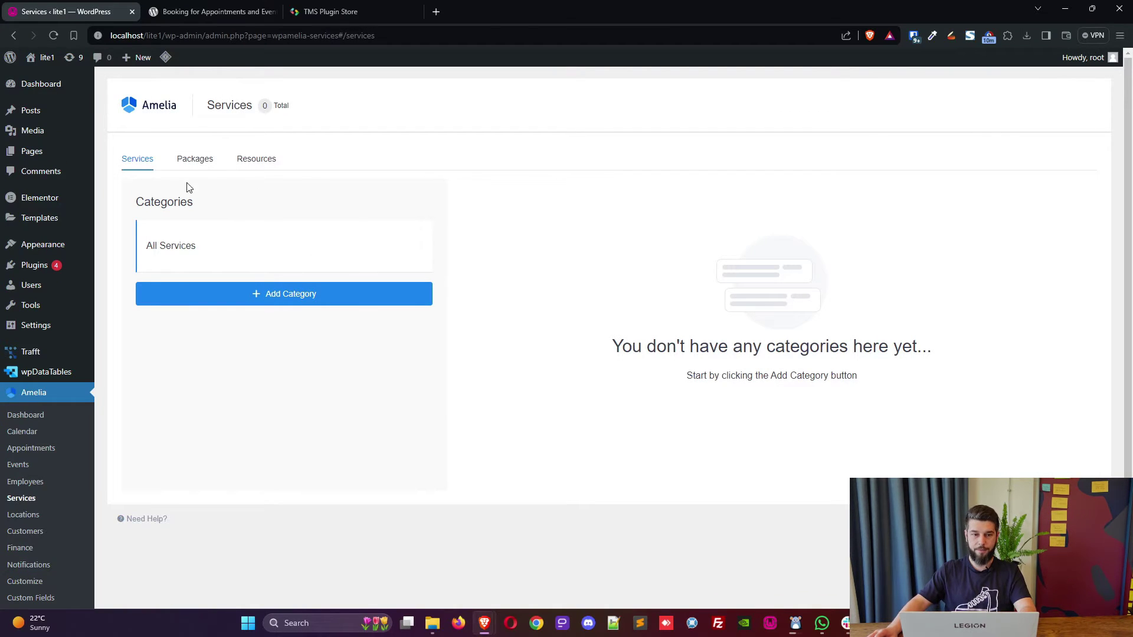
click(195, 159)
click(261, 160)
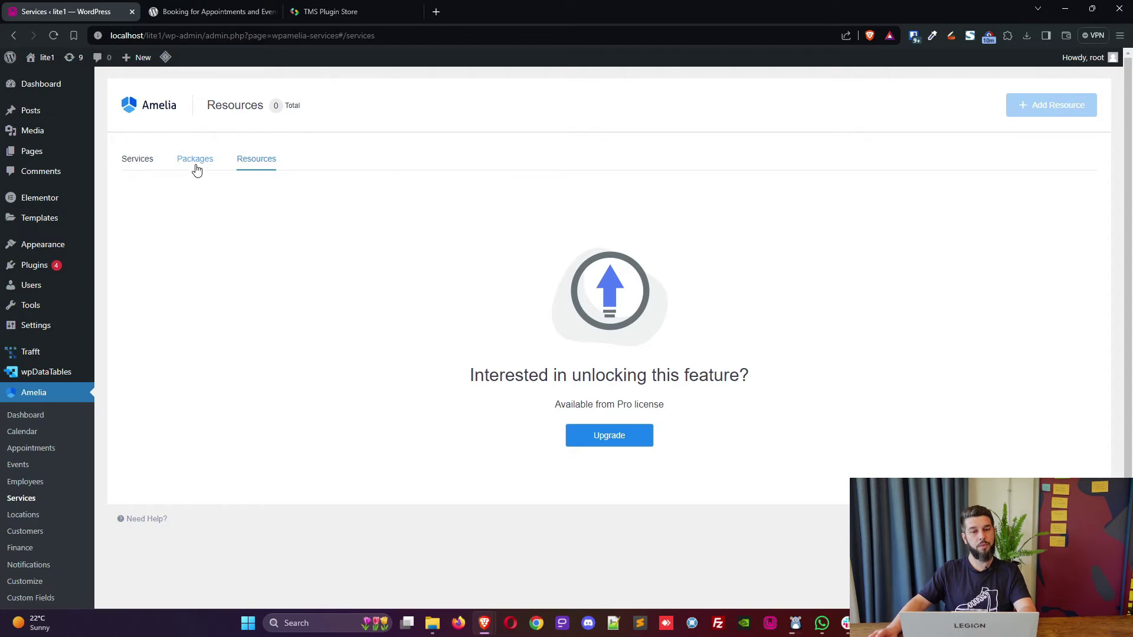
click(195, 162)
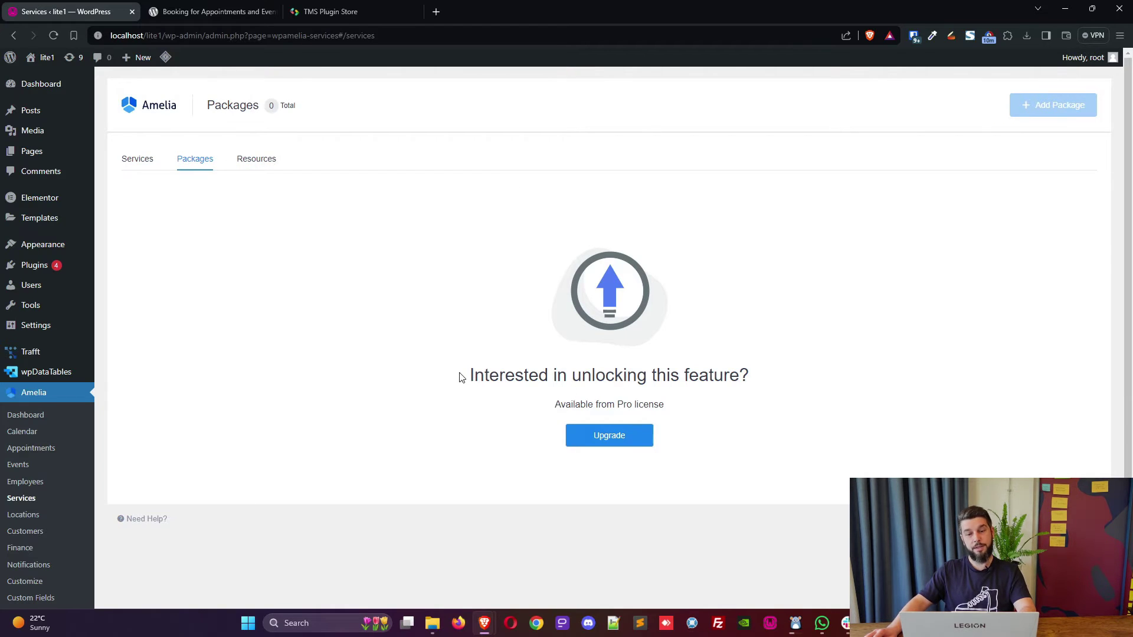
drag(461, 378, 747, 374)
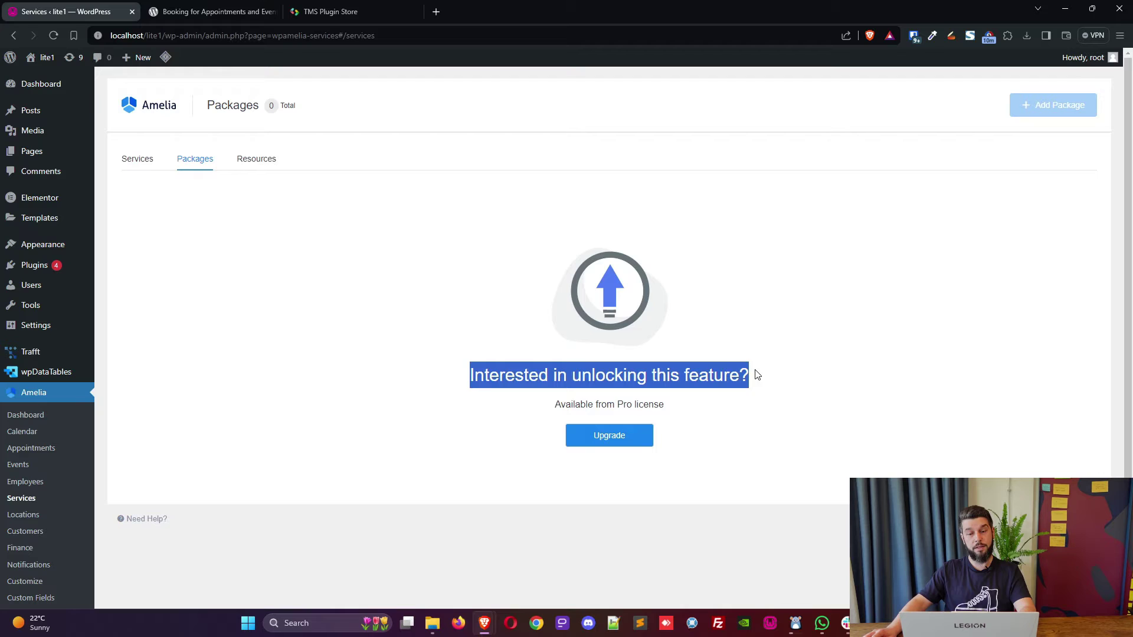
click(620, 404)
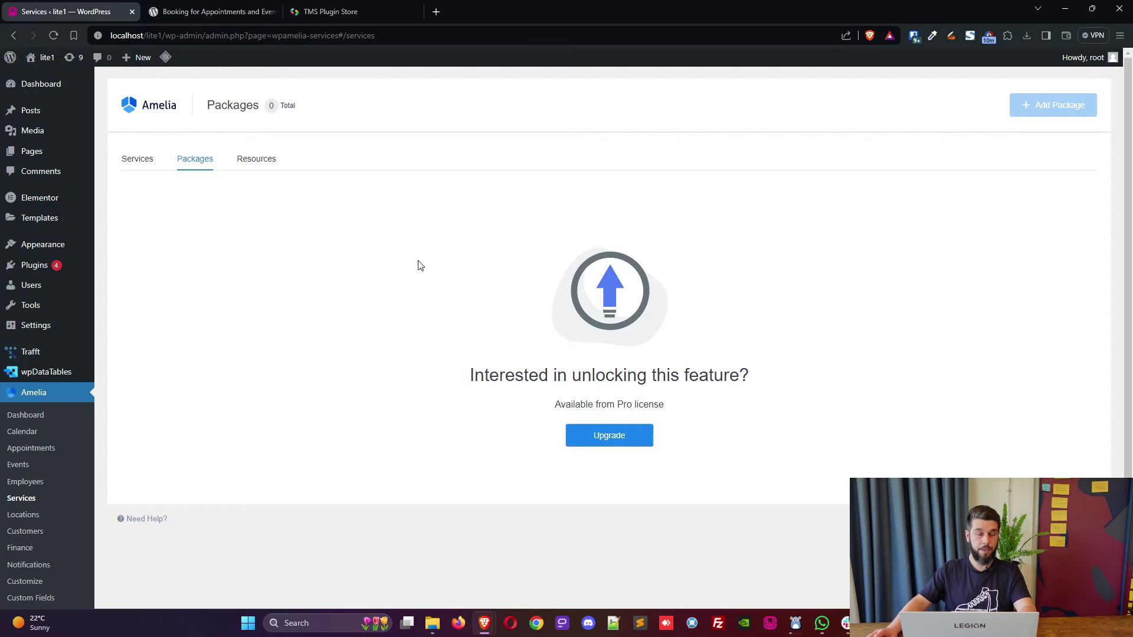
click(161, 158)
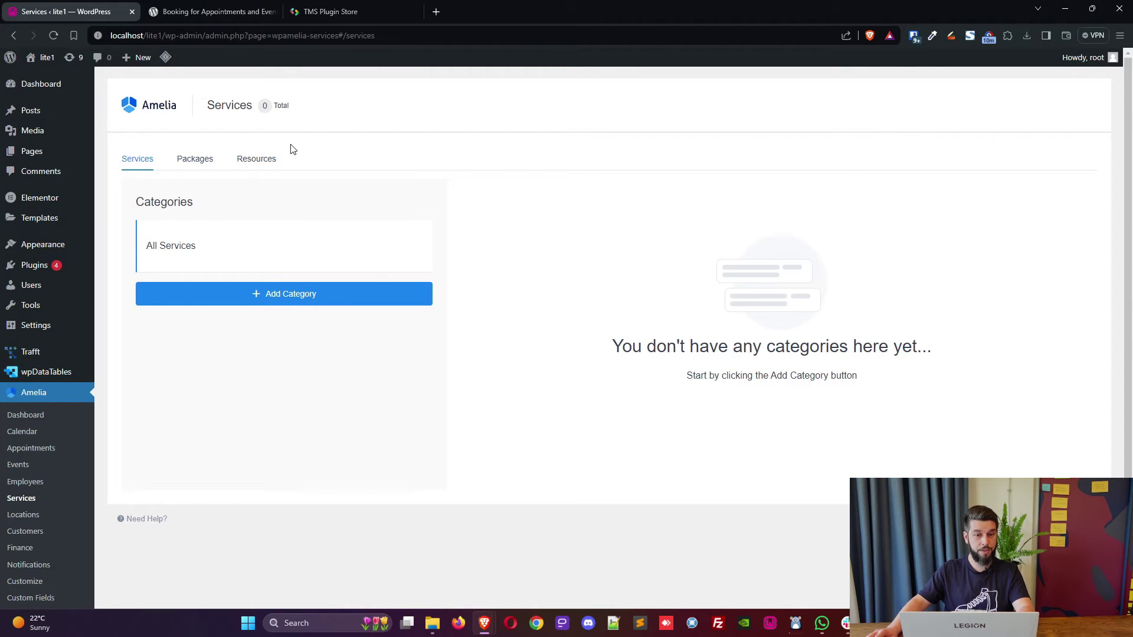
Step: Download the Amelia Elite Lifetime package, ameliabooking (10).zip, from the store's My Licenses page
click(334, 15)
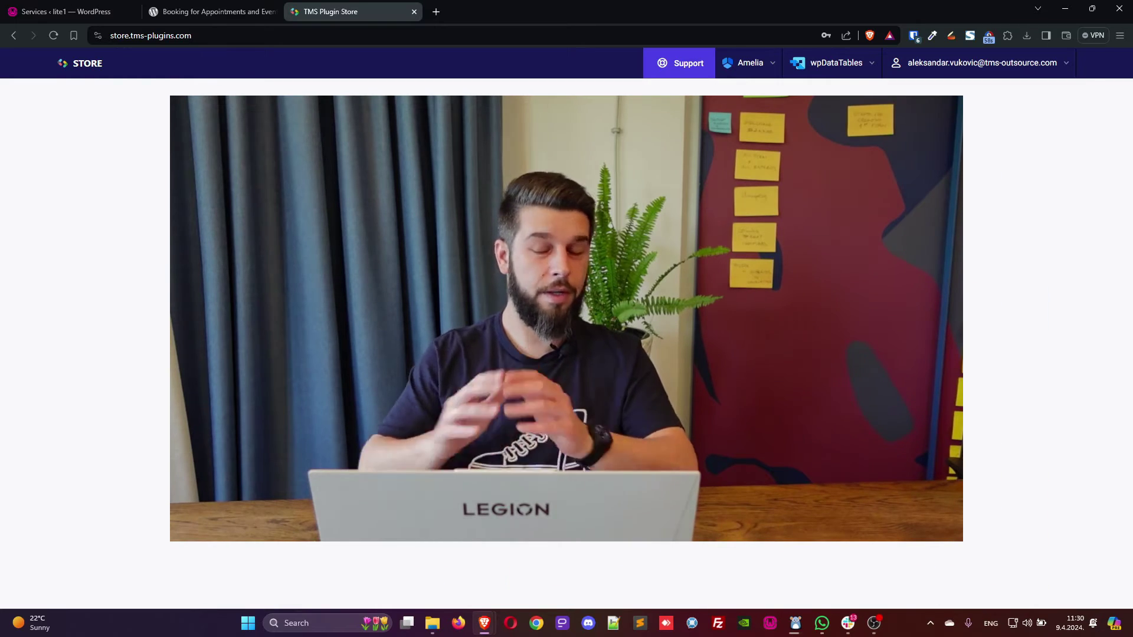
click(821, 362)
click(761, 399)
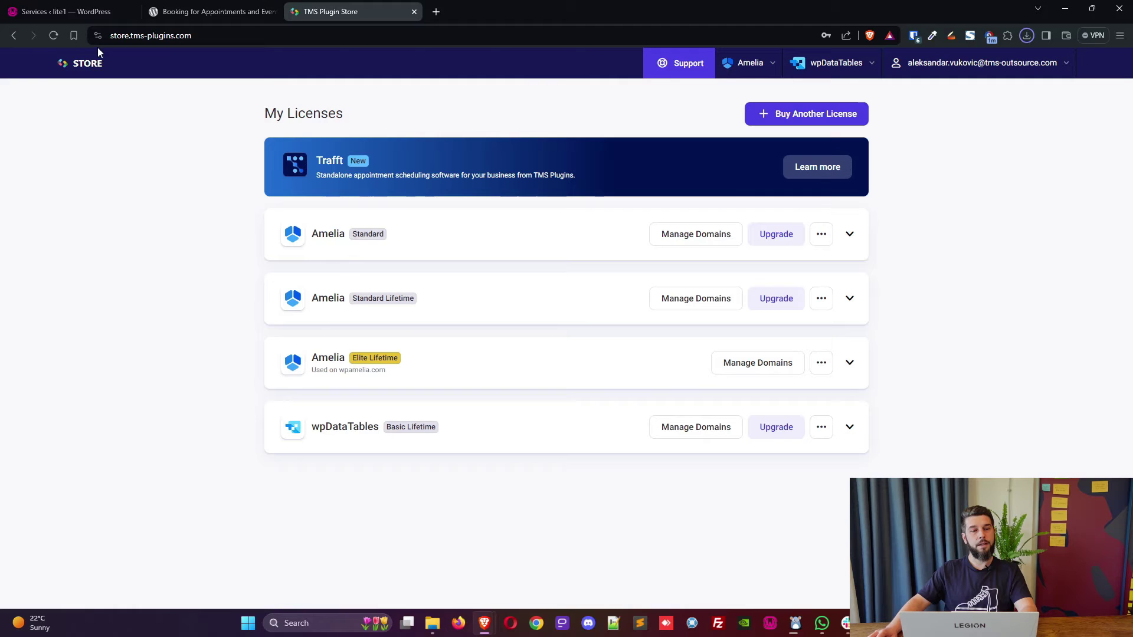
click(66, 12)
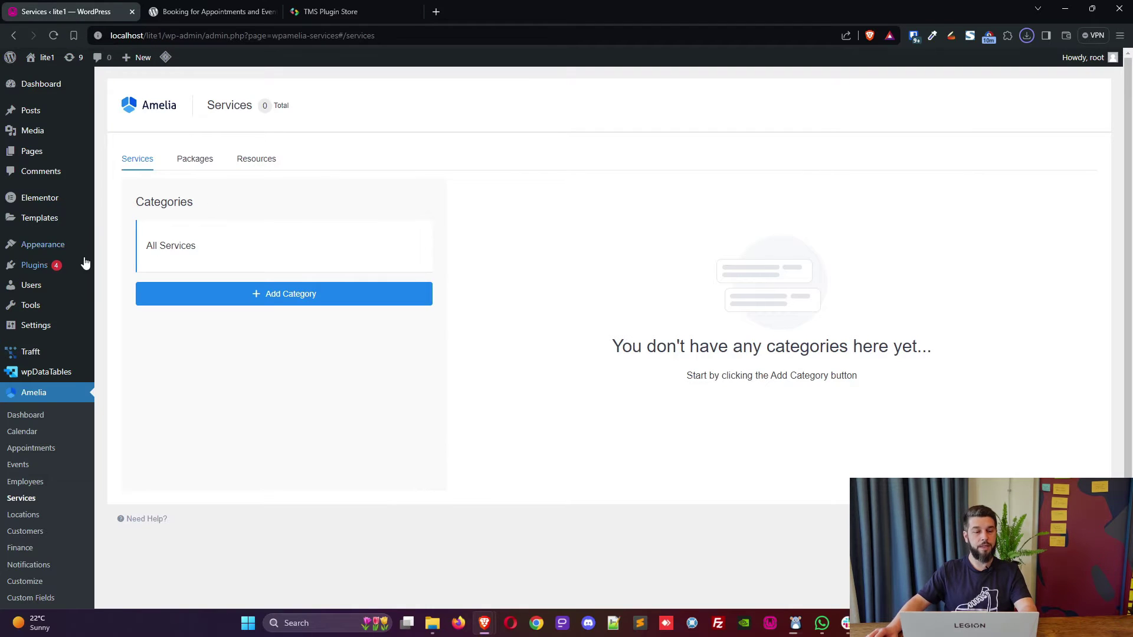
Step: Reopen Amelia's Activation Settings from the Settings page
scroll(86, 454, down, 1)
scroll(85, 455, down, 1)
mouse_move(35, 187)
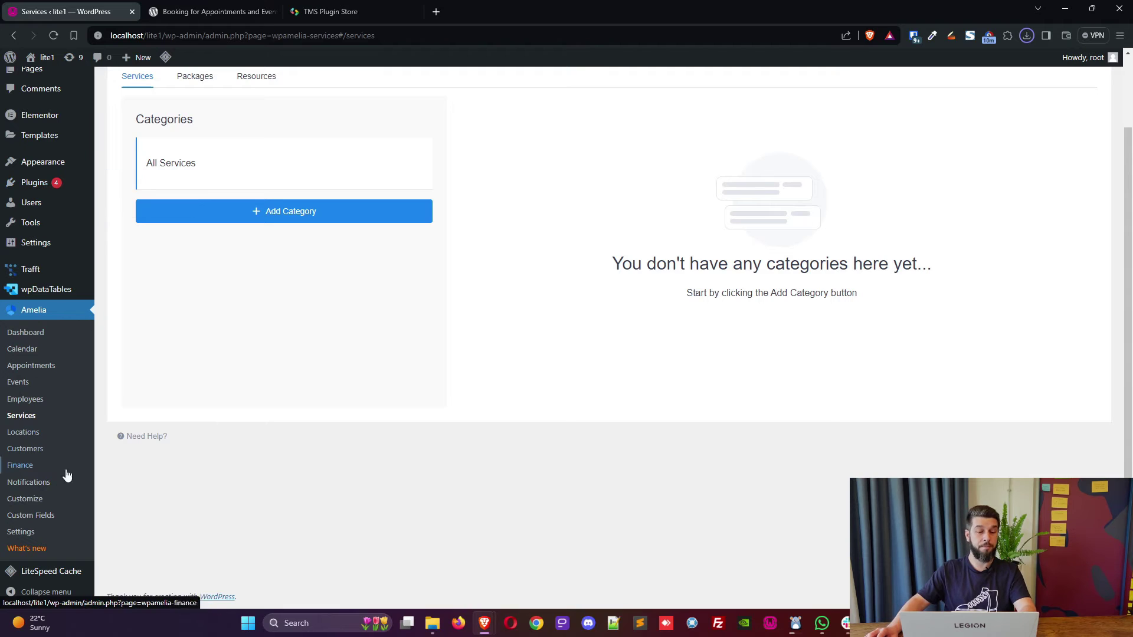
click(23, 532)
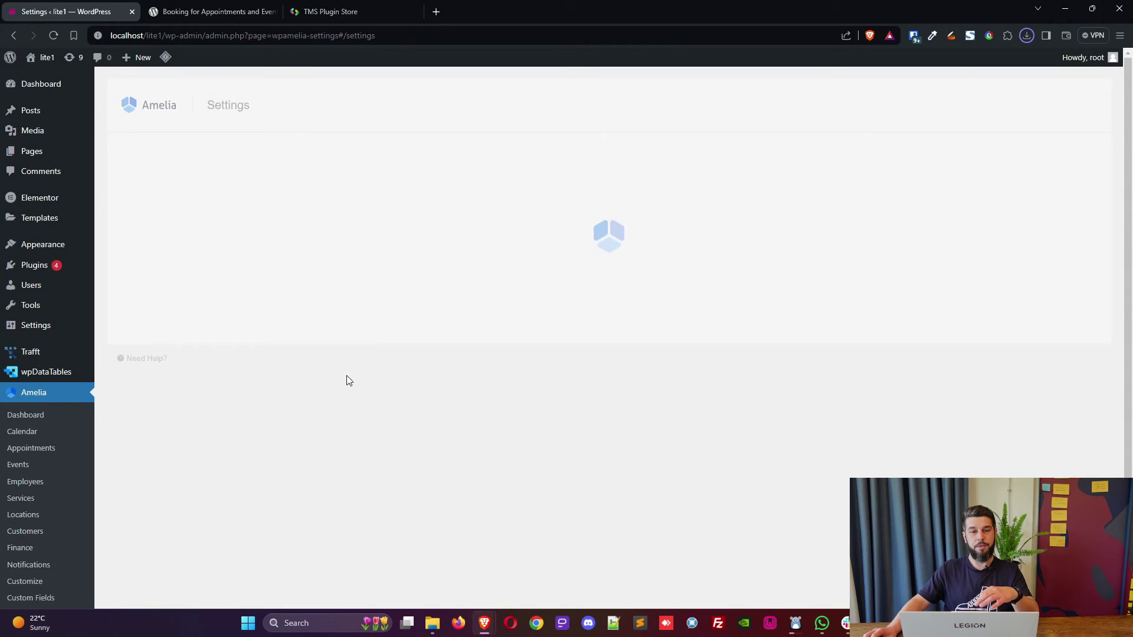
scroll(335, 336, down, 1)
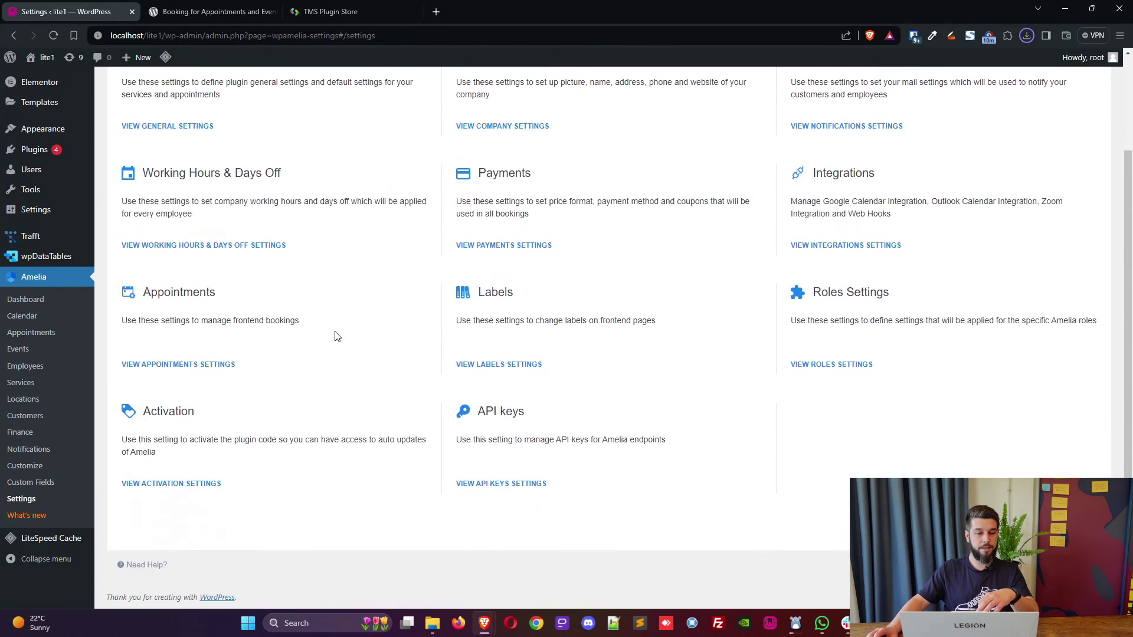
click(191, 482)
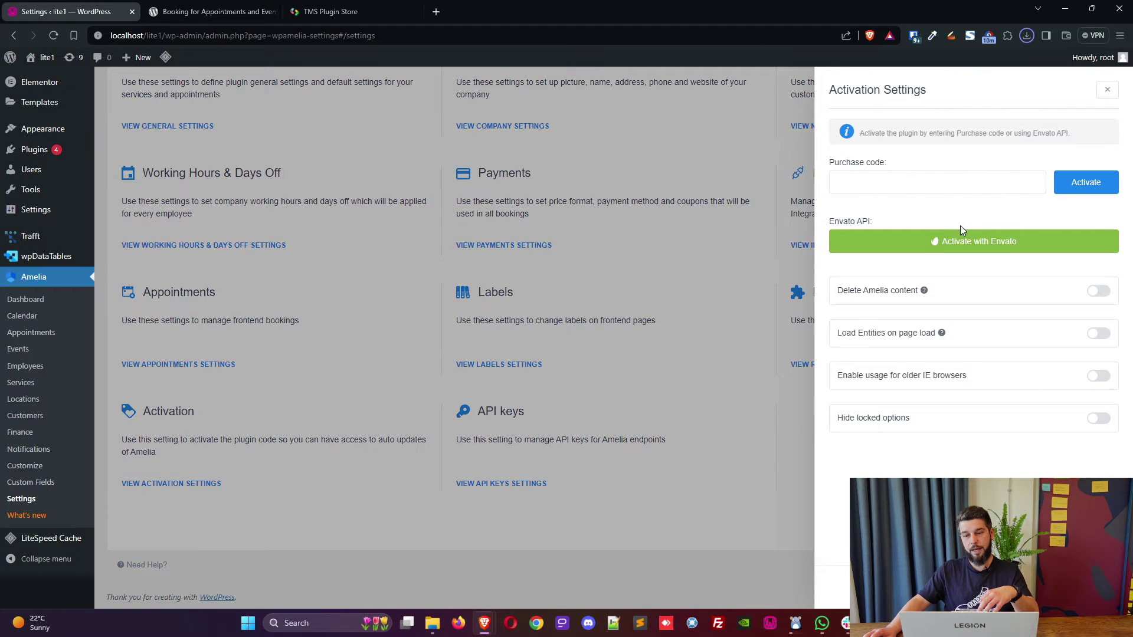
Step: Close the Activation Settings panel and go to the Installed Plugins list
drag(831, 295, 919, 293)
click(896, 294)
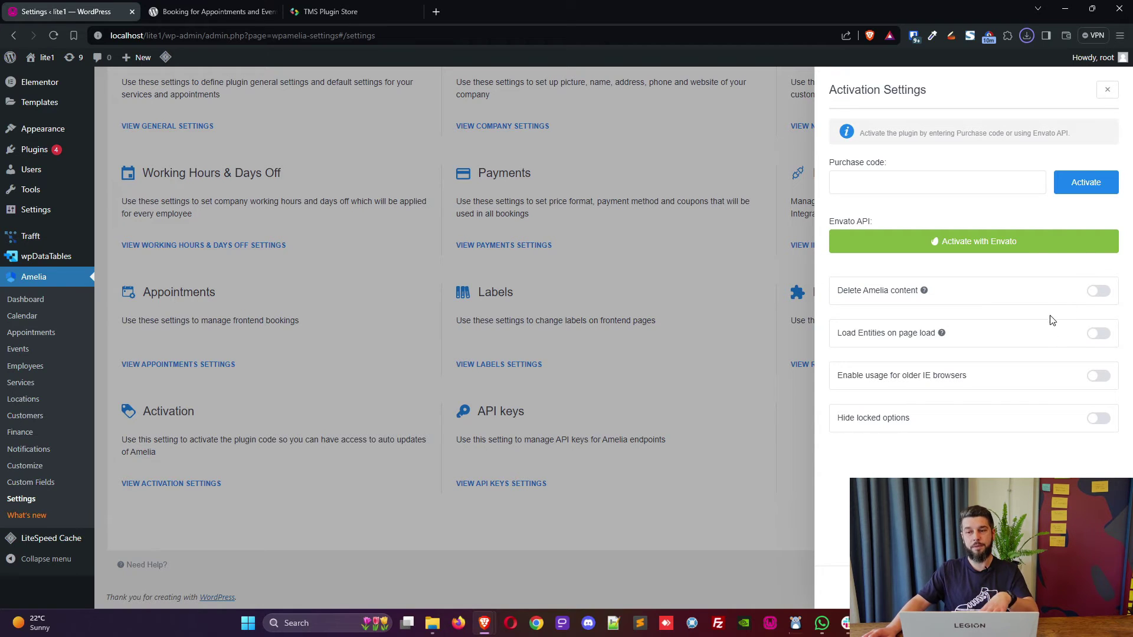
click(1101, 98)
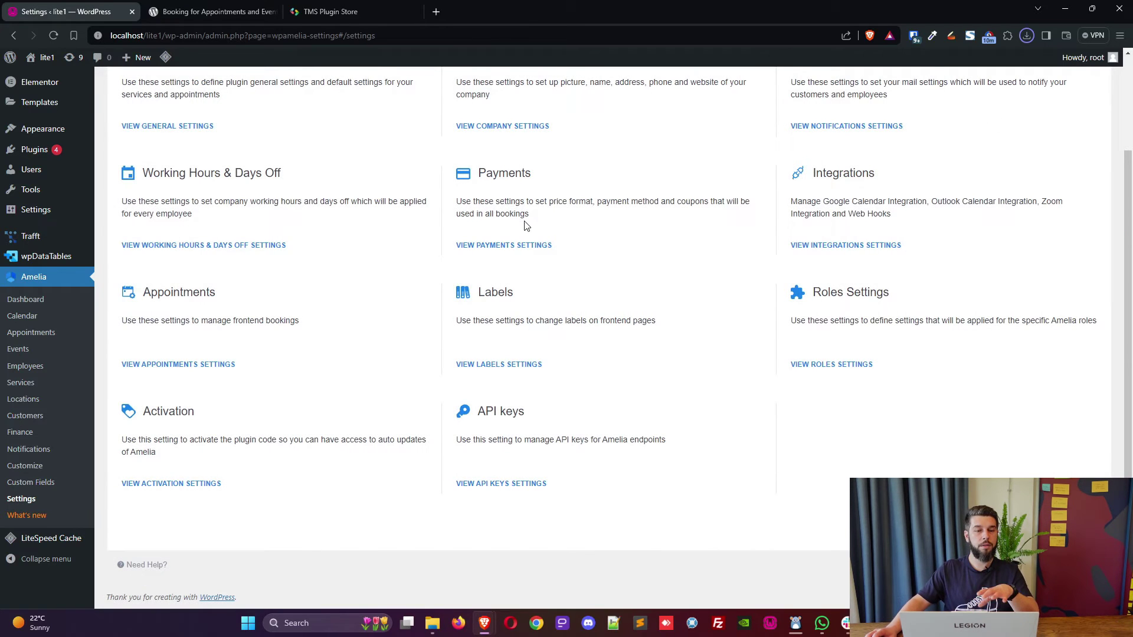
click(54, 156)
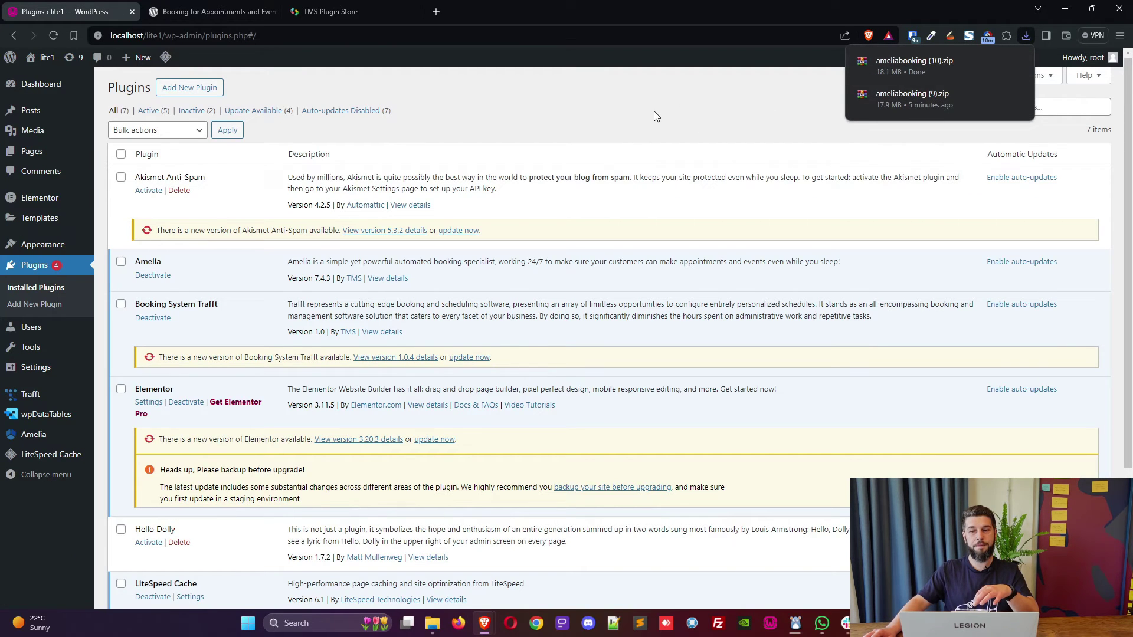
Step: Deactivate the Amelia 7.4.3 plugin and confirm it in the deactivation dialog
click(153, 276)
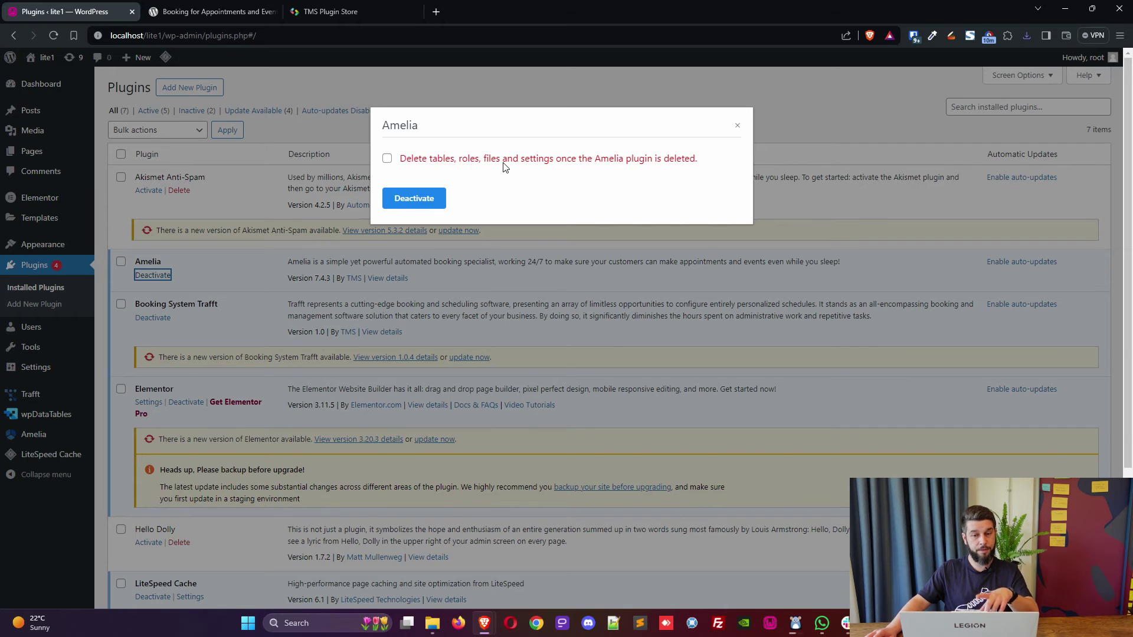
click(428, 201)
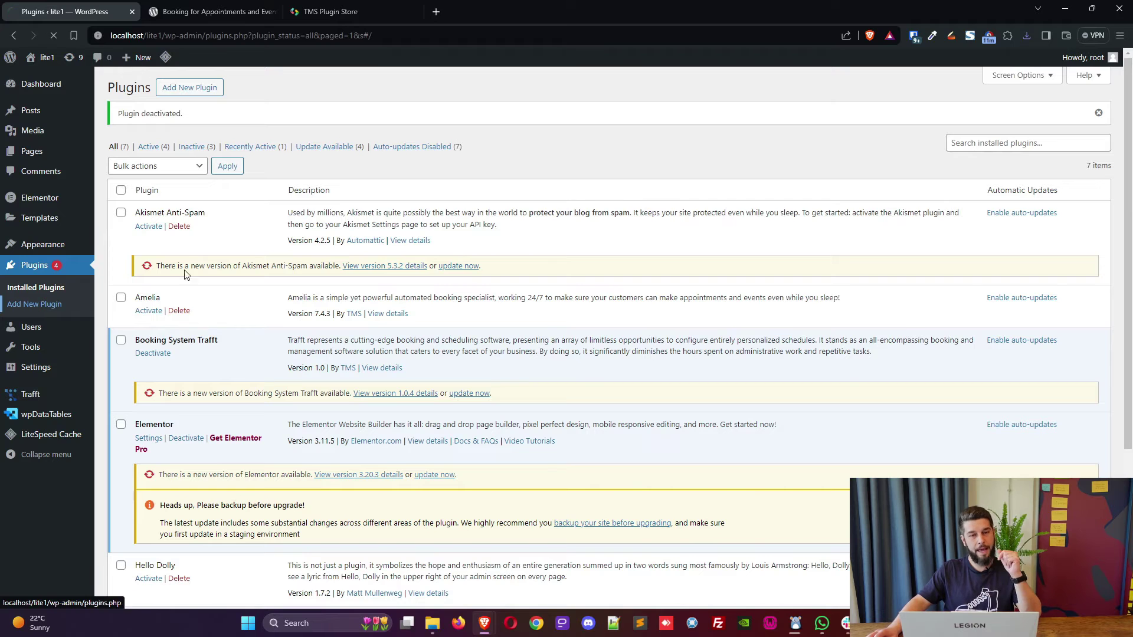
Step: Upload ameliabooking (10).zip, replace the existing 7.4.3 copy with it, and activate Amelia
click(34, 303)
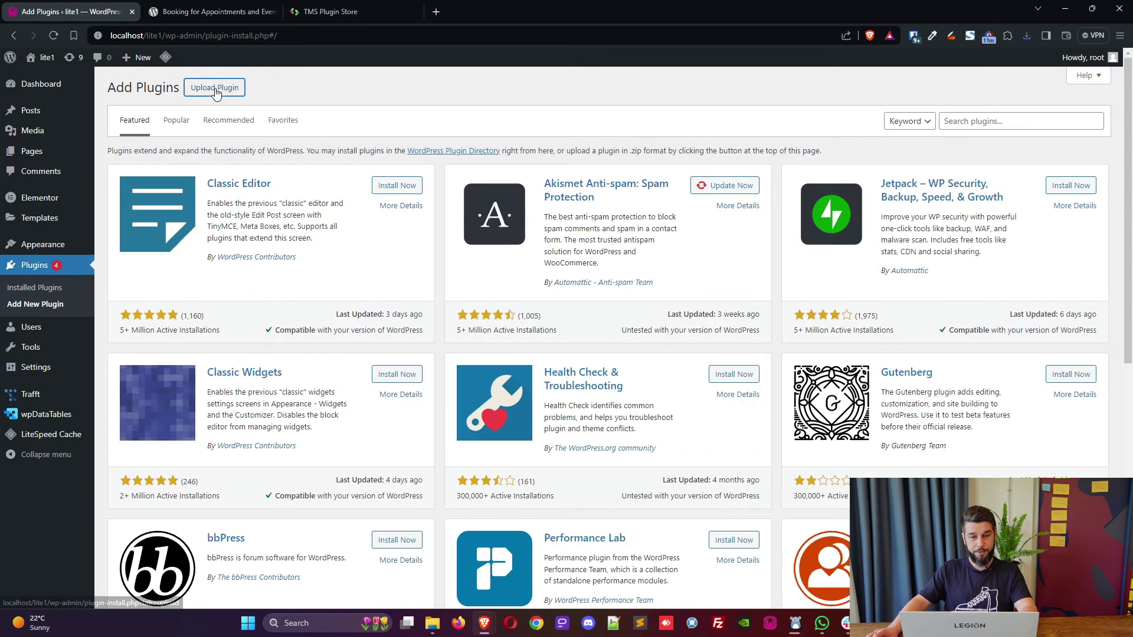
click(224, 87)
click(519, 195)
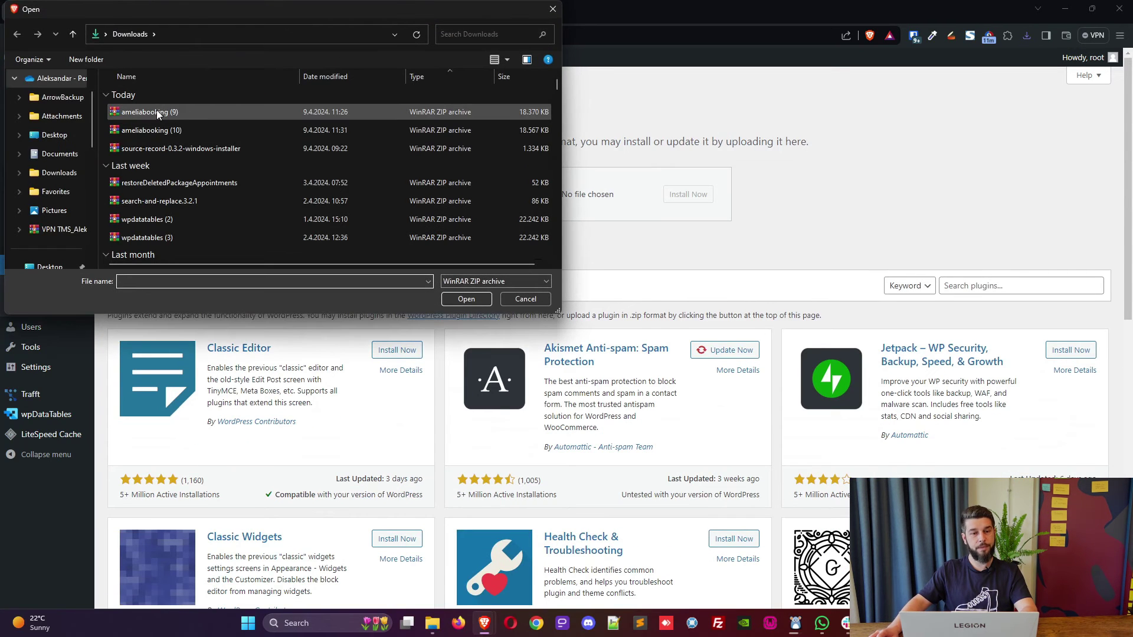
double_click(162, 128)
click(684, 194)
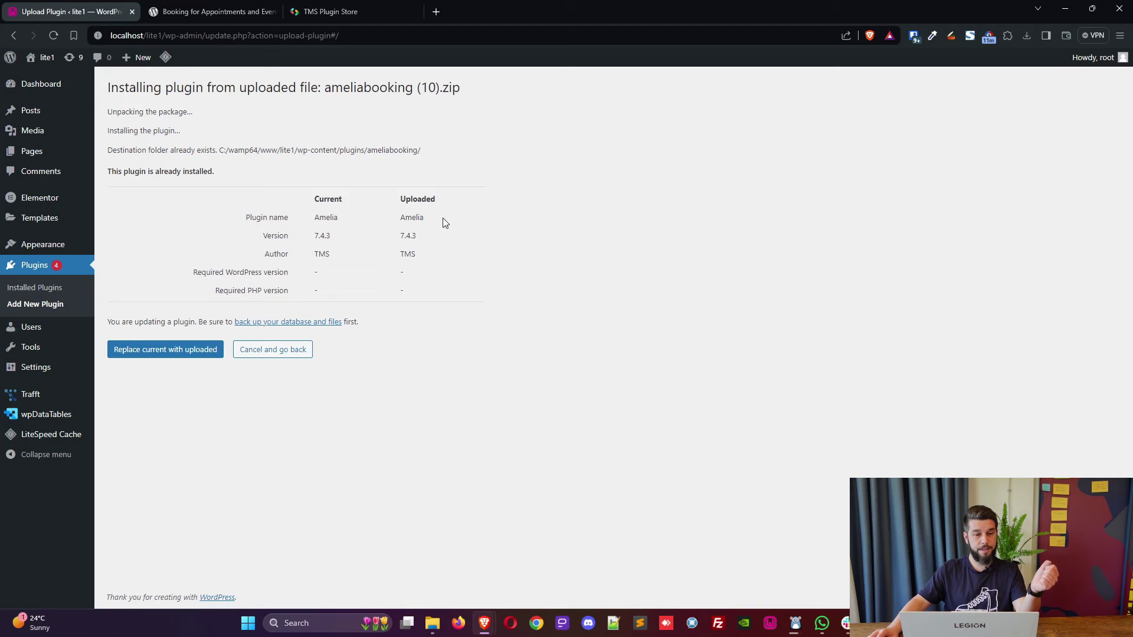
click(159, 354)
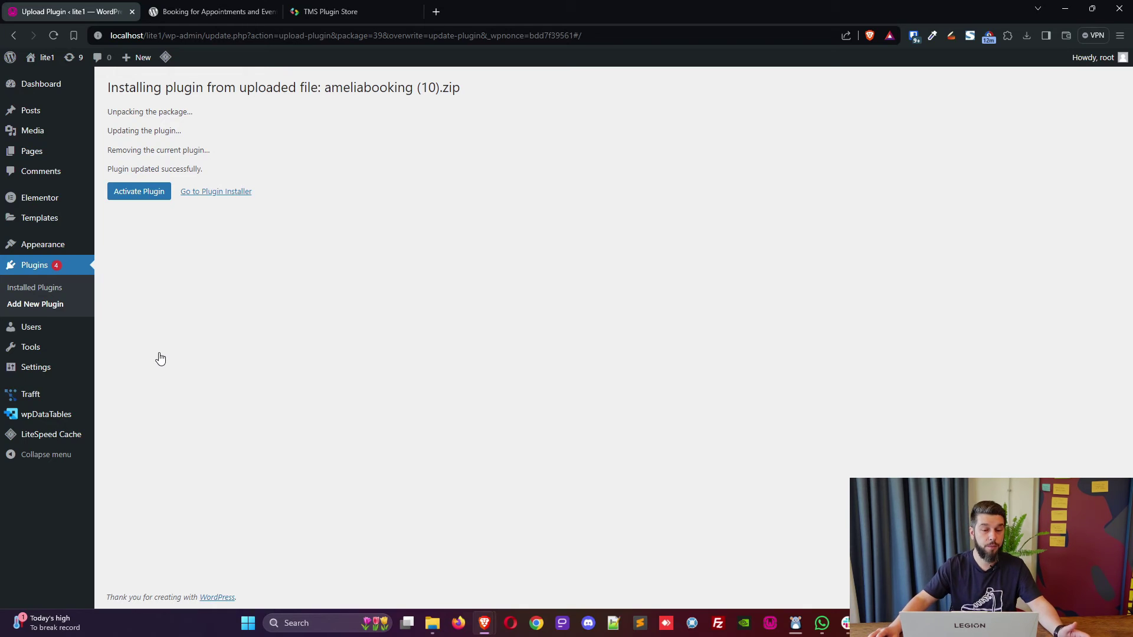
click(140, 195)
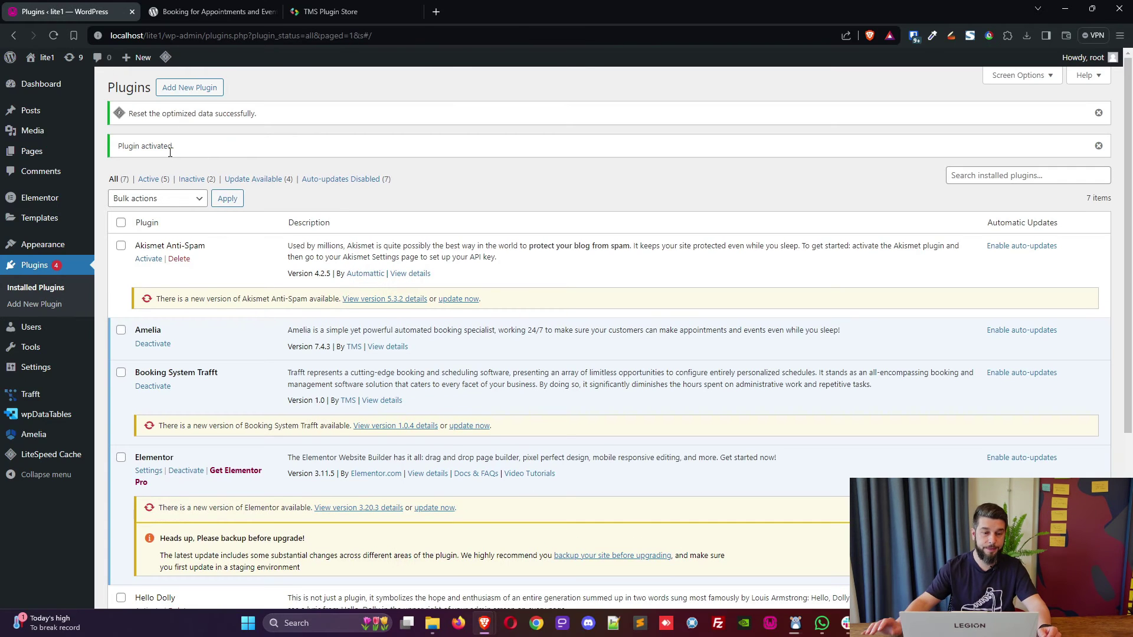
Step: Open Amelia's Services page and flip through the new Packages and Resources tabs
mouse_move(59, 434)
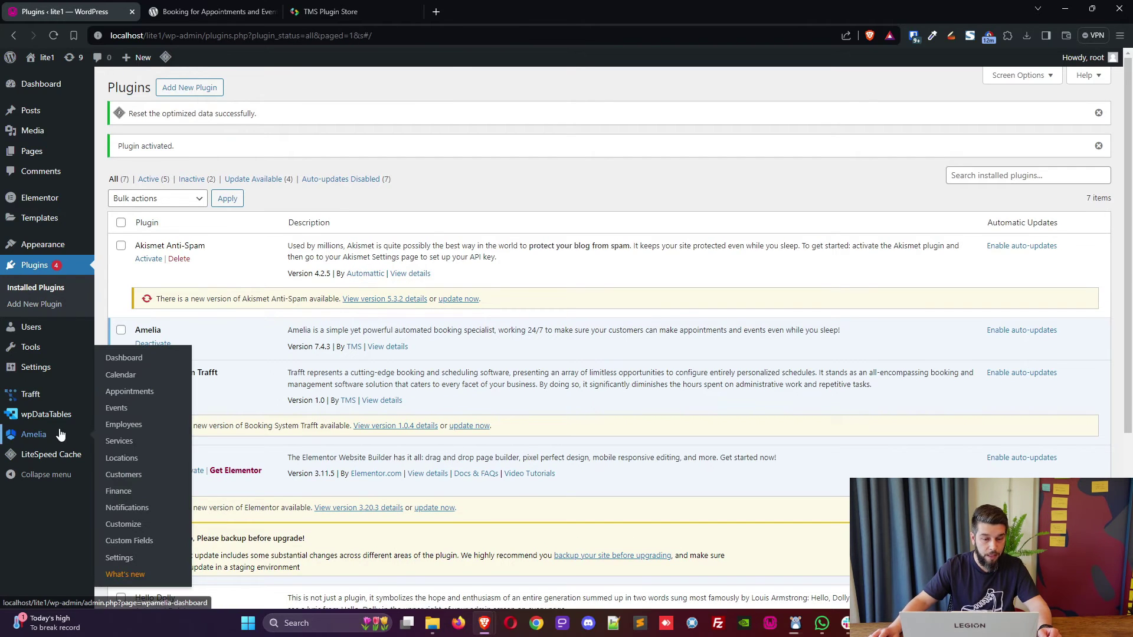
click(118, 441)
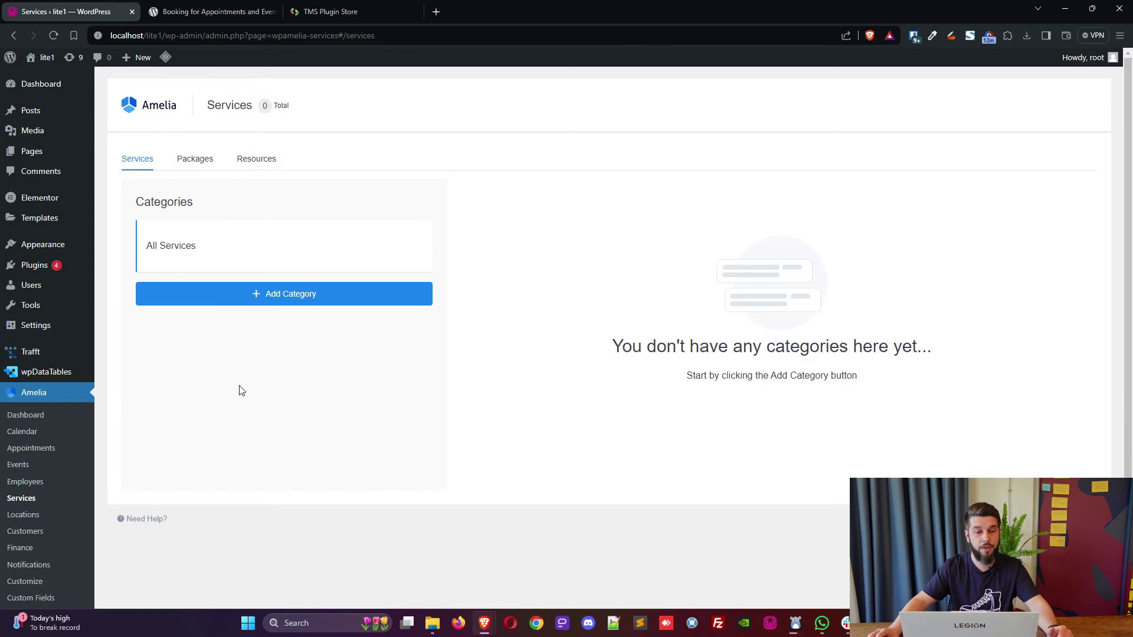
click(191, 158)
click(240, 168)
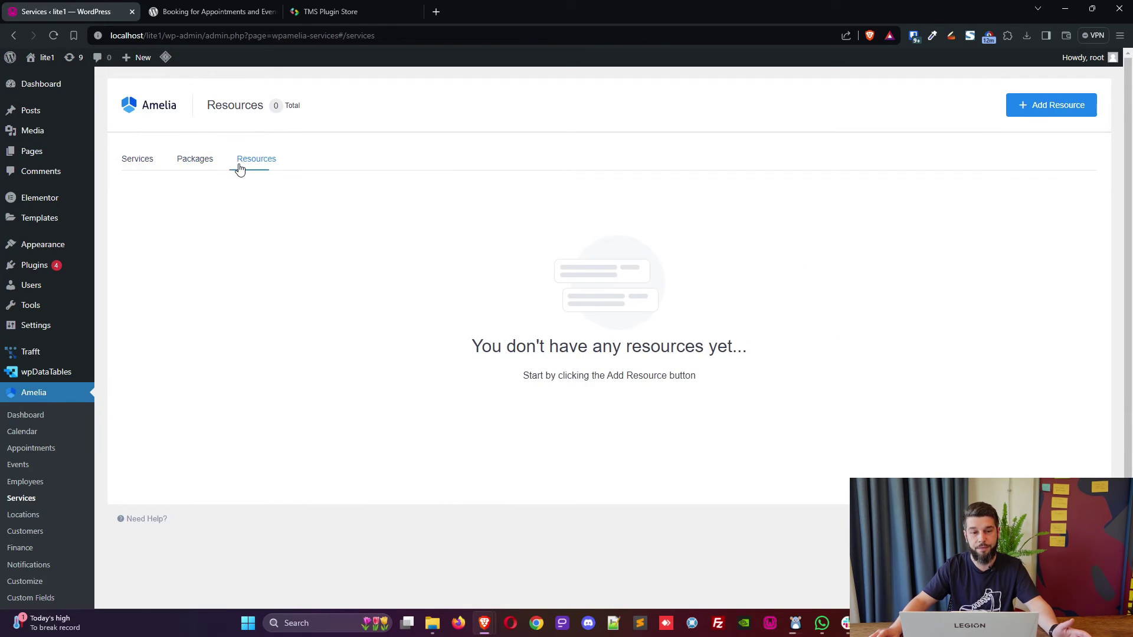
click(179, 161)
click(137, 159)
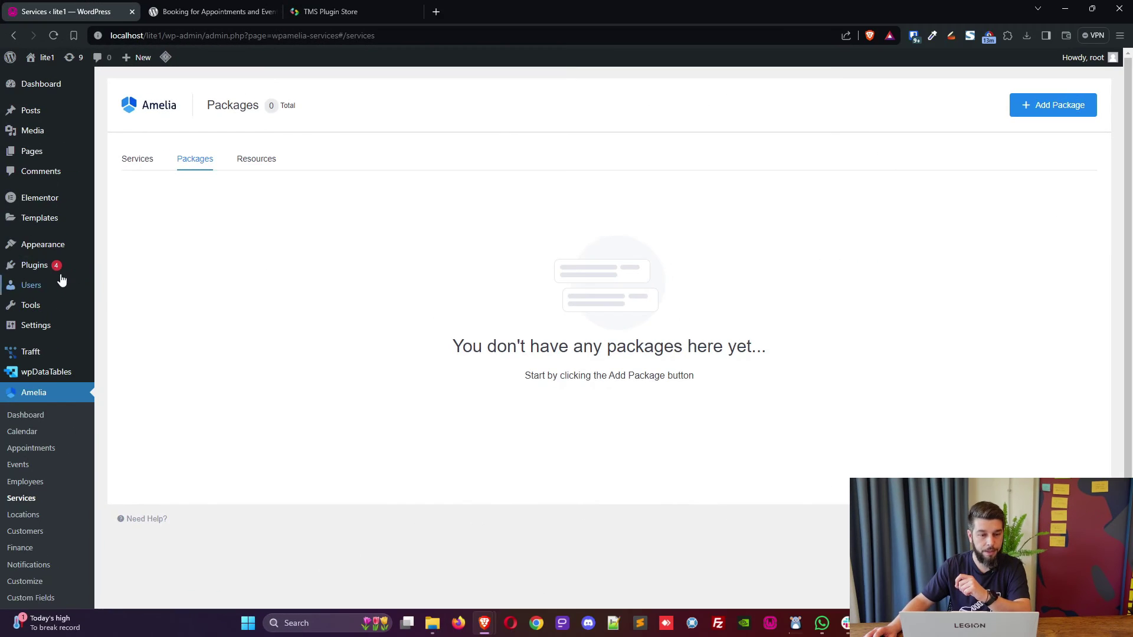
click(55, 270)
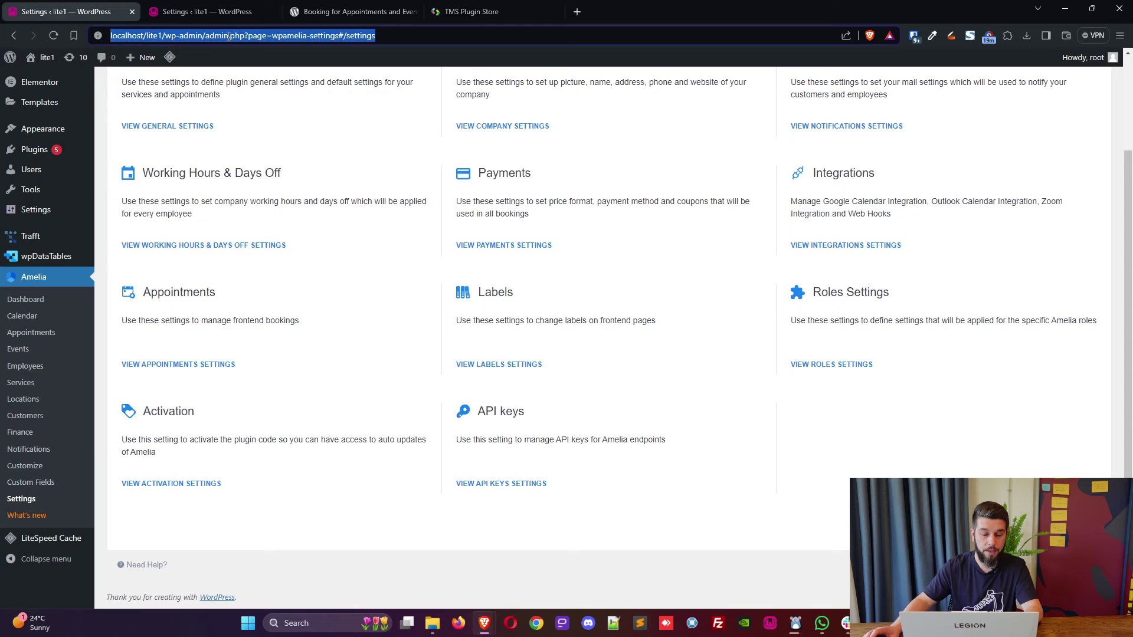
Step: Load the support site's wp-admin dashboard and its plugins list
text(support.wpamelia.com/wp-admin/)
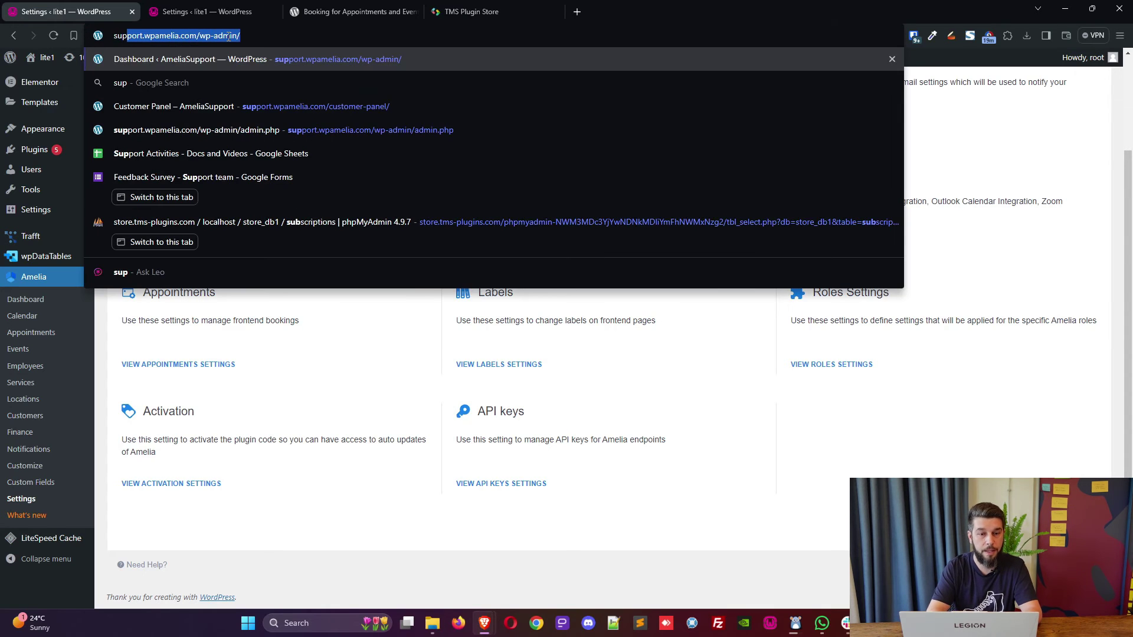
key(Return)
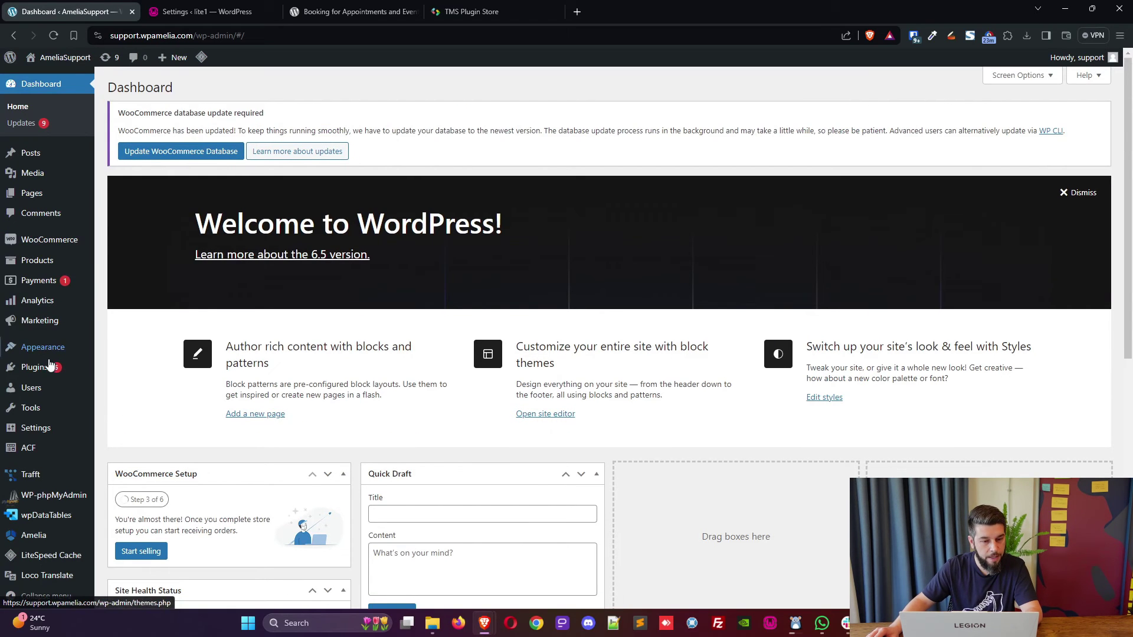
click(34, 367)
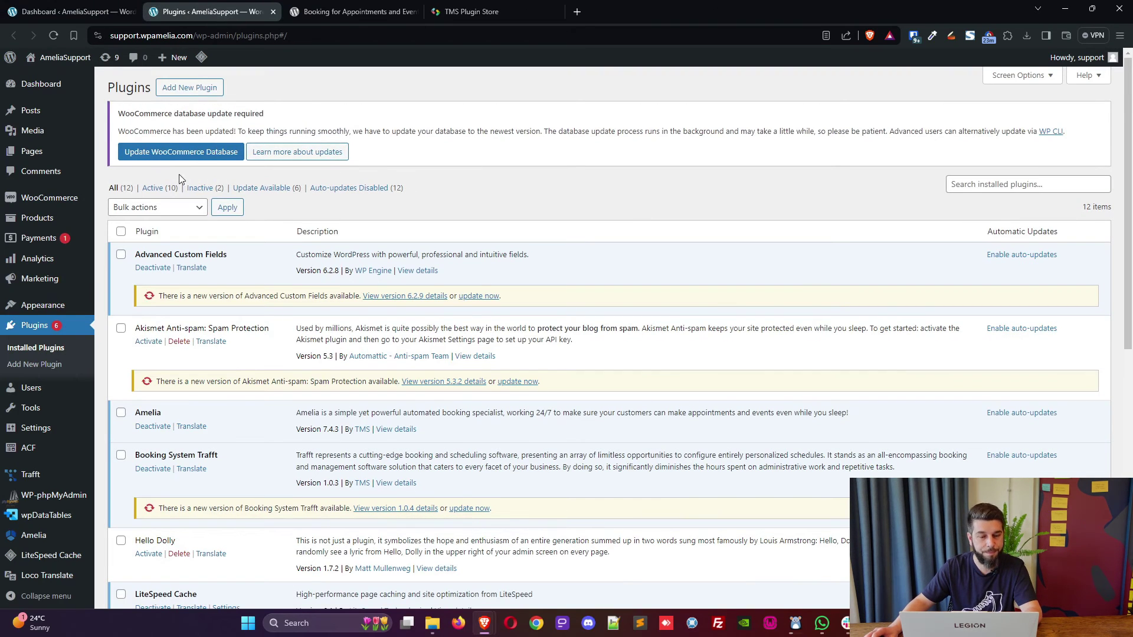
Step: Upload and install ameliabooking-dev.zip, reaching the installed 7.4.3 versus uploaded 7.4.1 comparison
click(187, 88)
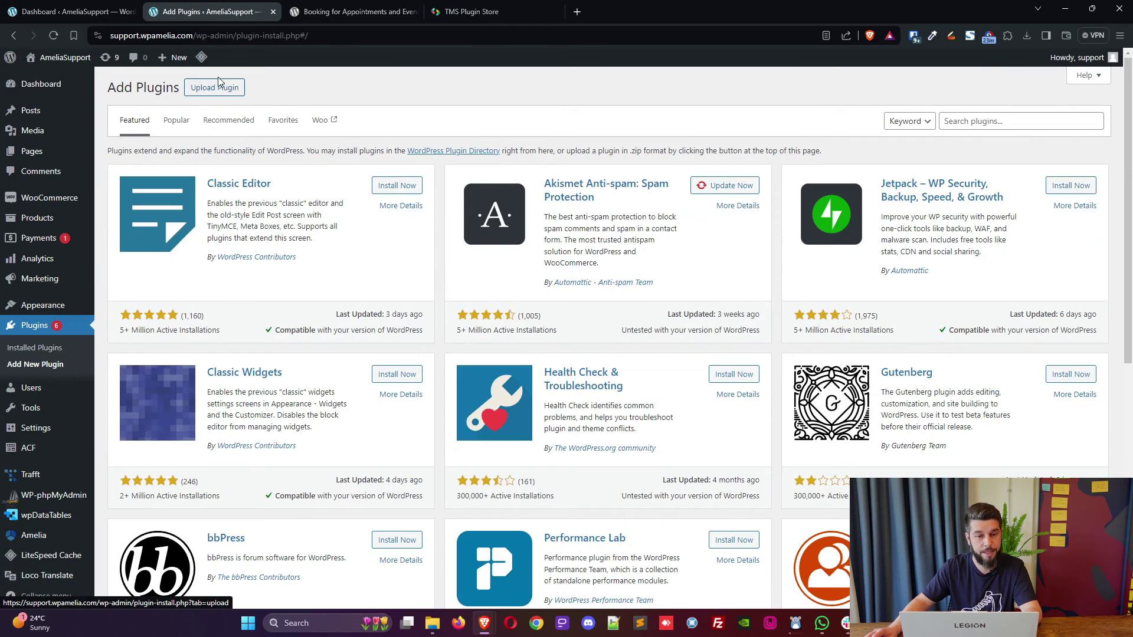
click(217, 87)
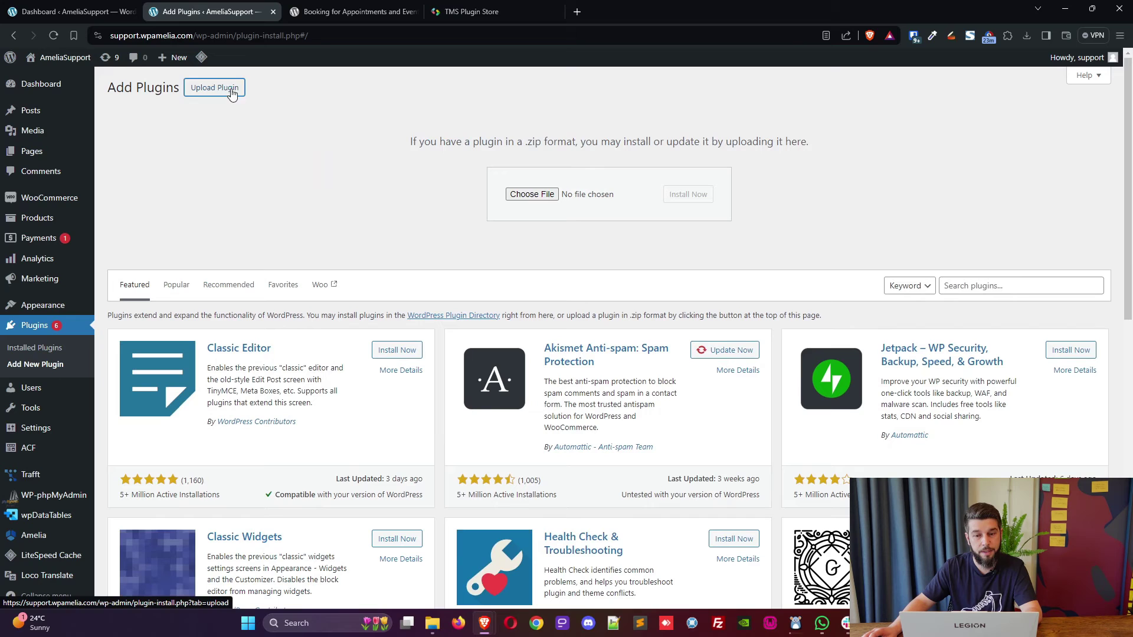
click(513, 197)
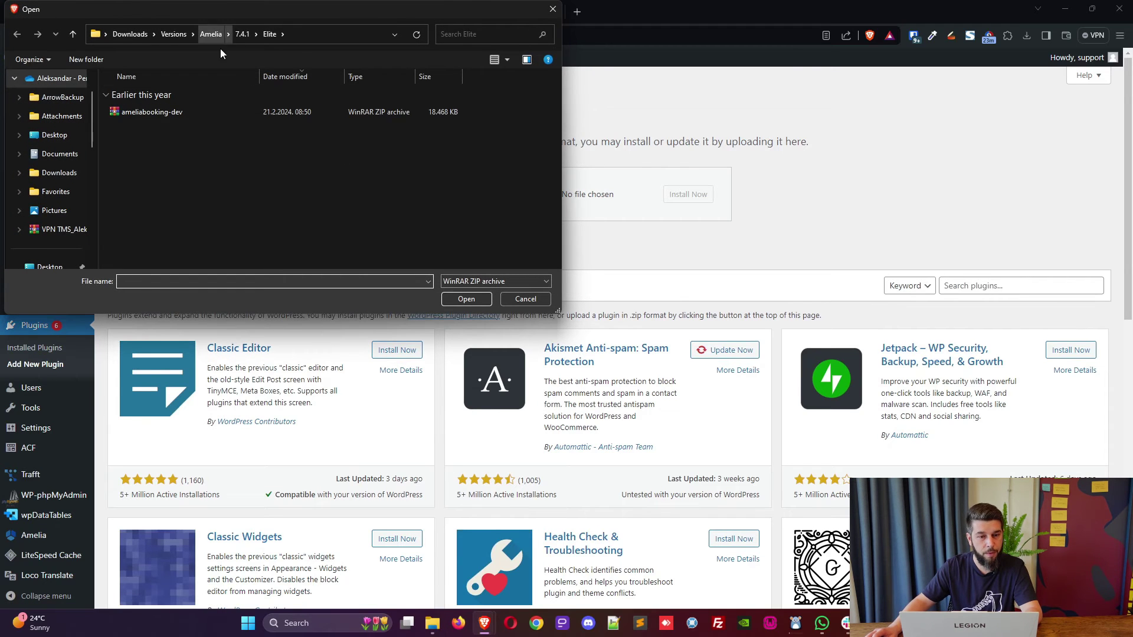
double_click(157, 111)
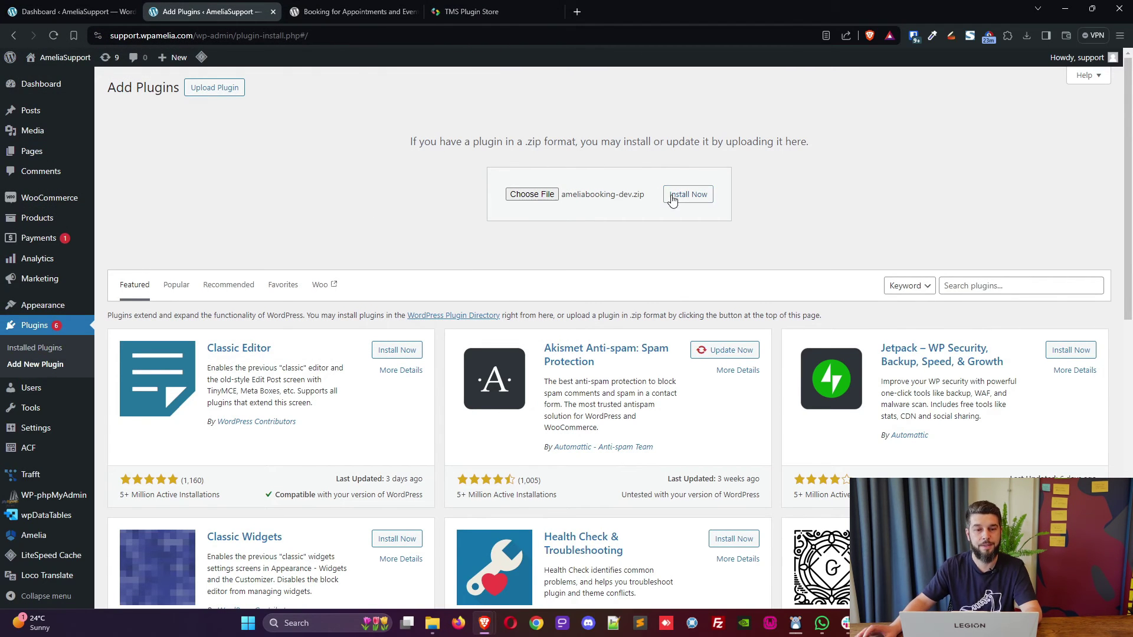
click(672, 197)
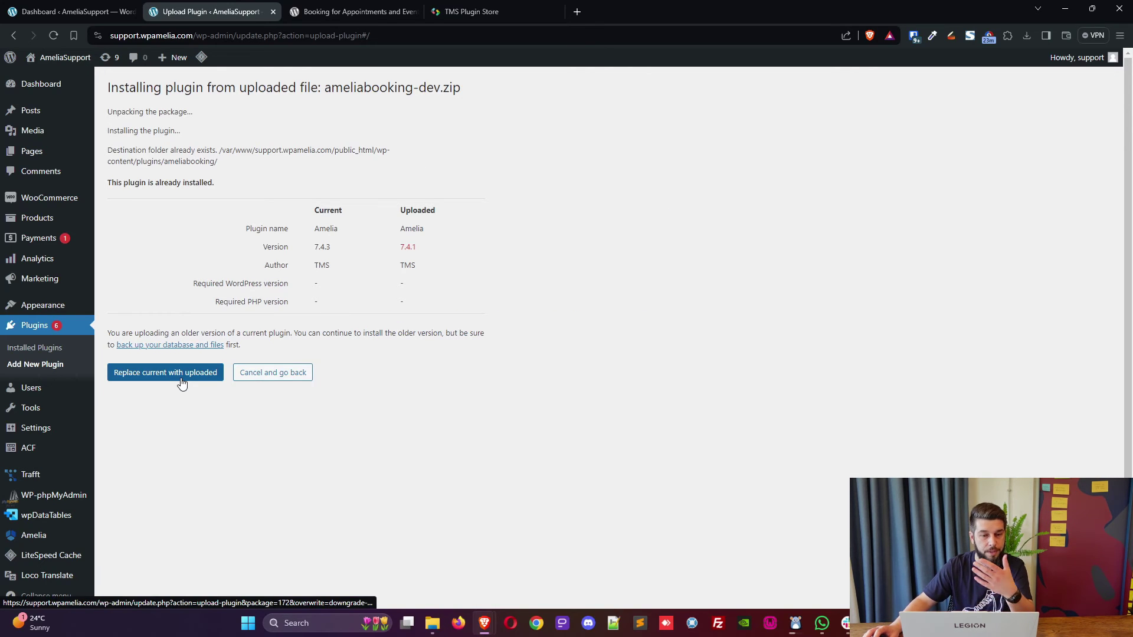
Step: Replace Amelia 7.4.3 with the uploaded 7.4.1 and review the hidden purchase code note in Activation settings
click(182, 383)
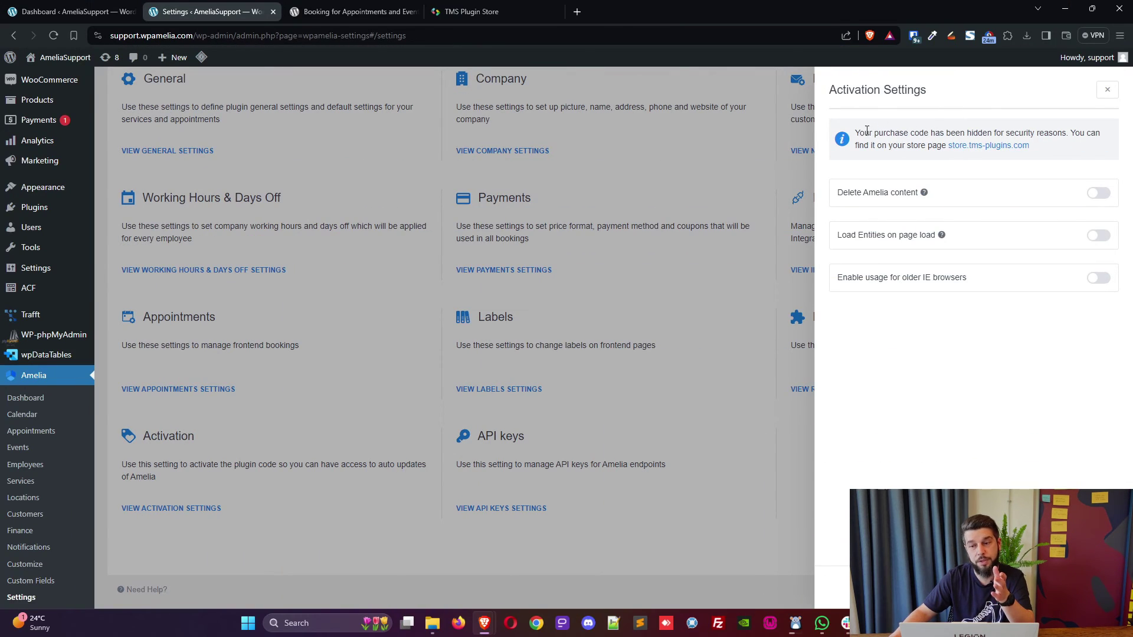
drag(855, 132, 1006, 134)
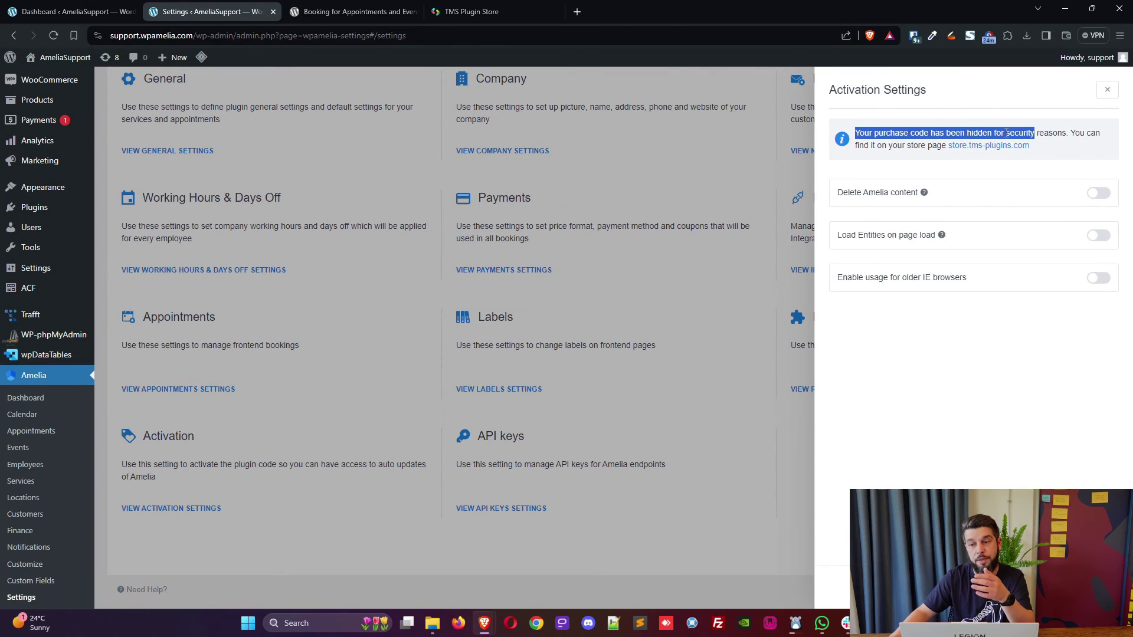
click(1106, 90)
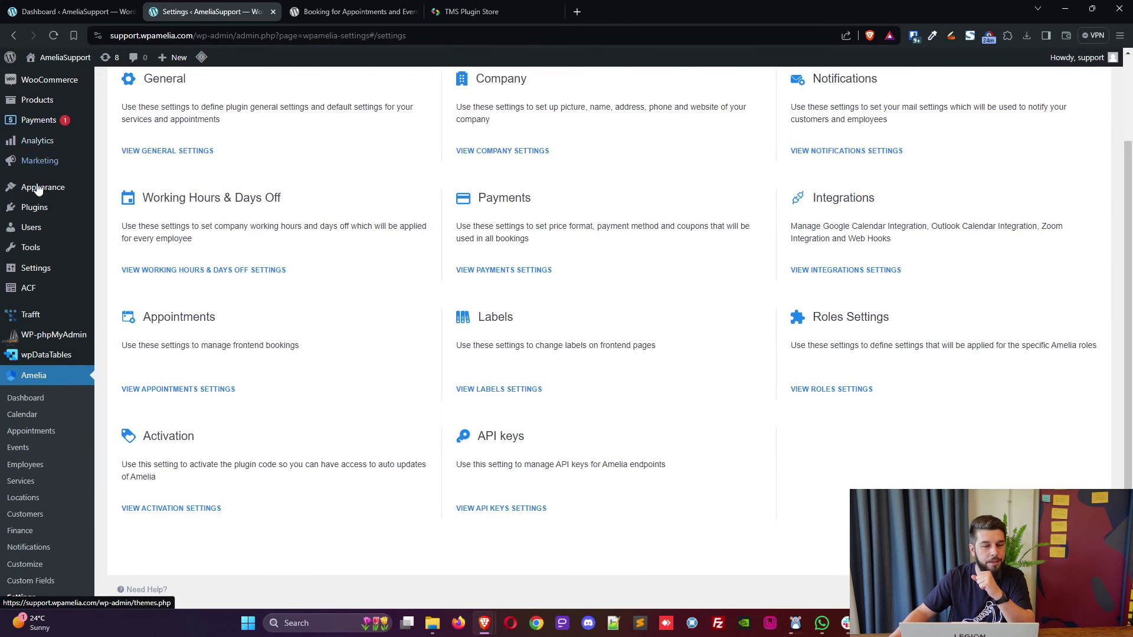
Step: Update Amelia to 7.4.3 from the plugins list, then purge all LiteSpeed caches
scroll(41, 307, up, 2)
click(37, 331)
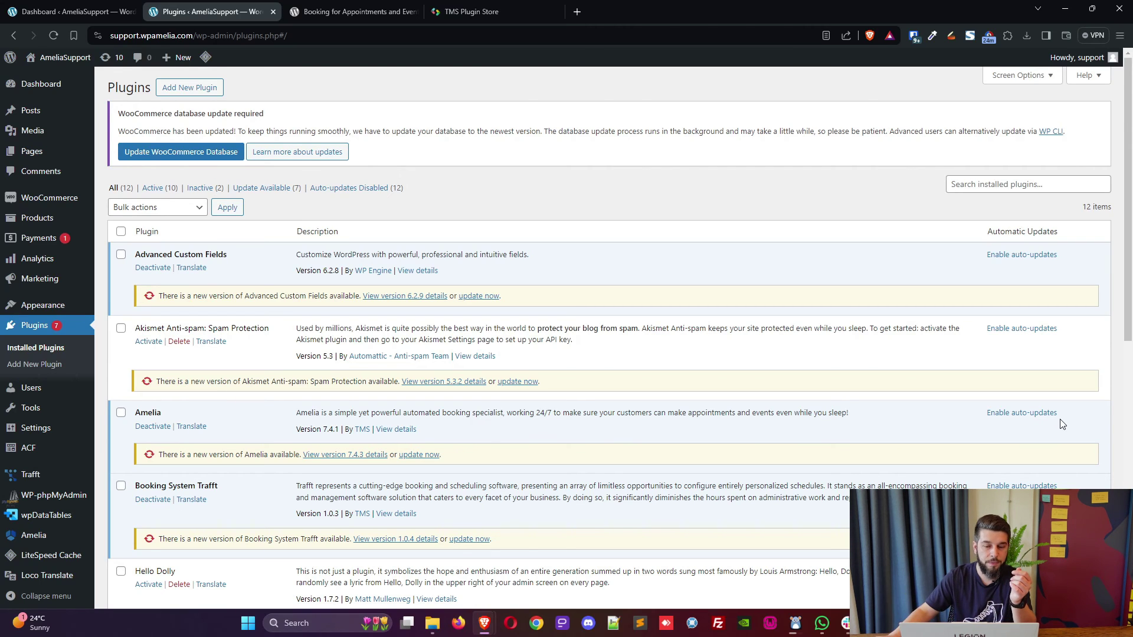
click(411, 455)
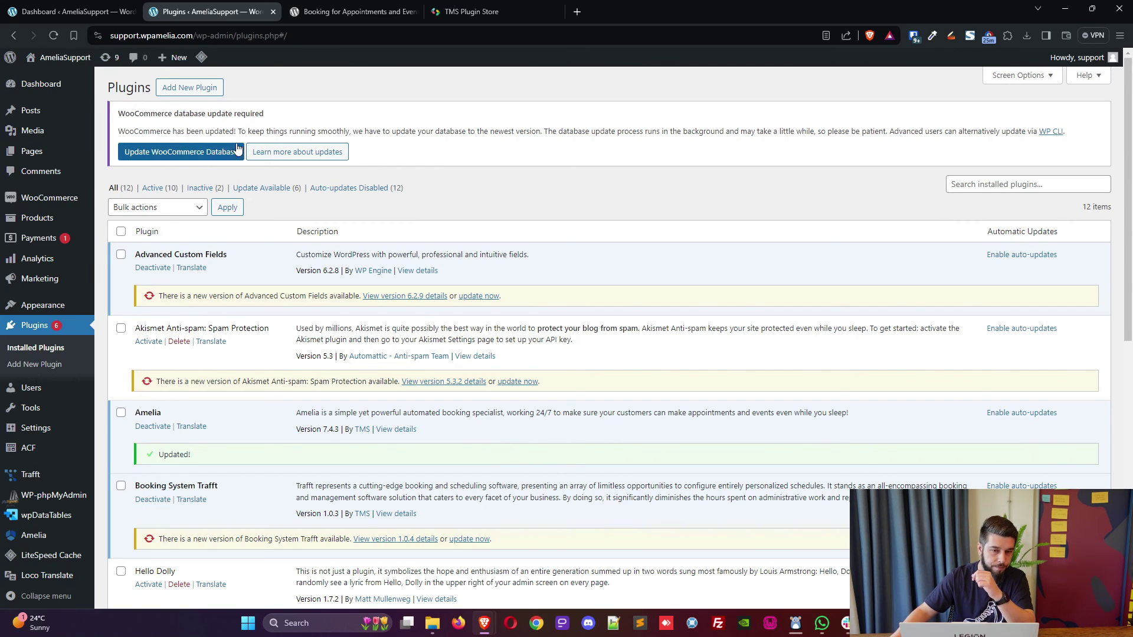
mouse_move(201, 57)
click(229, 124)
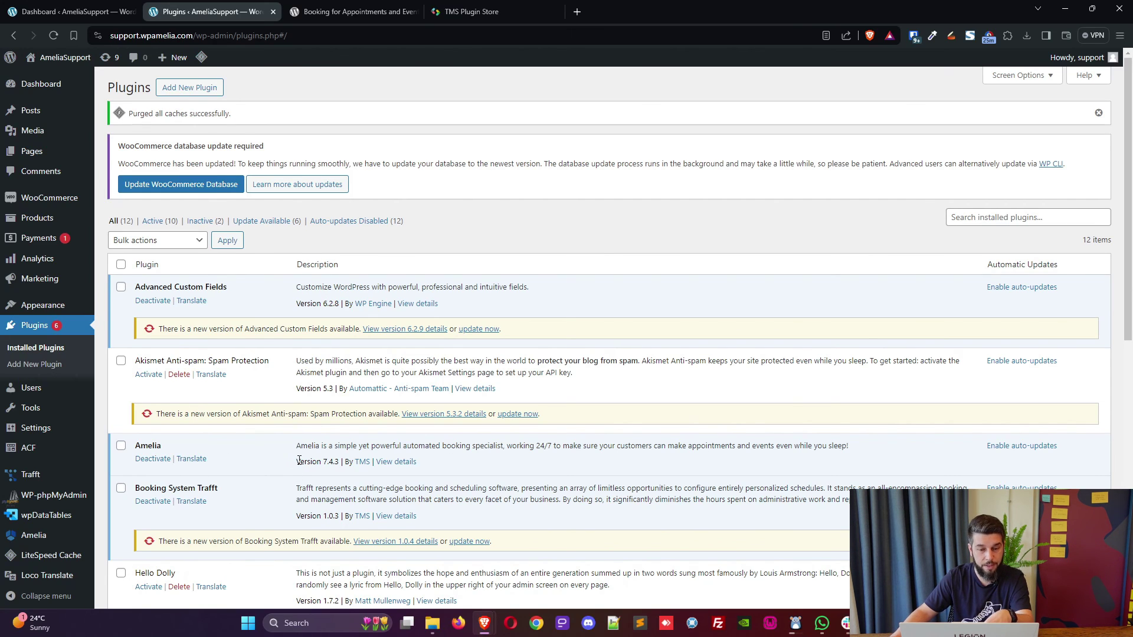
Step: Recheck the Updates page, confirming core 6.5 is current with six plugin updates pending
drag(297, 461, 343, 463)
click(320, 461)
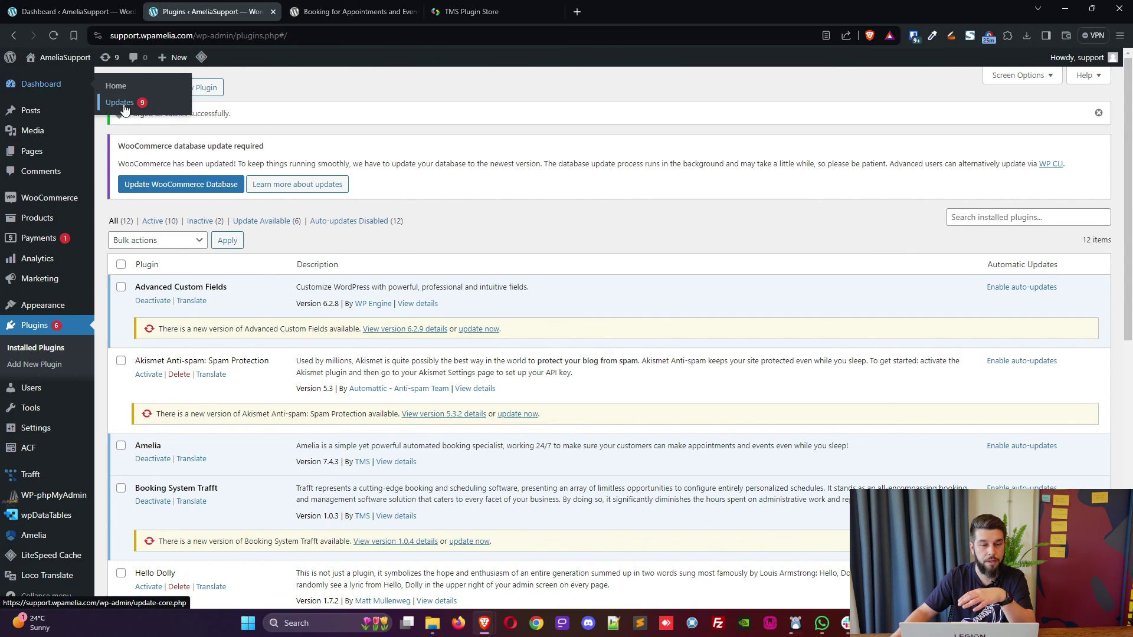
click(119, 102)
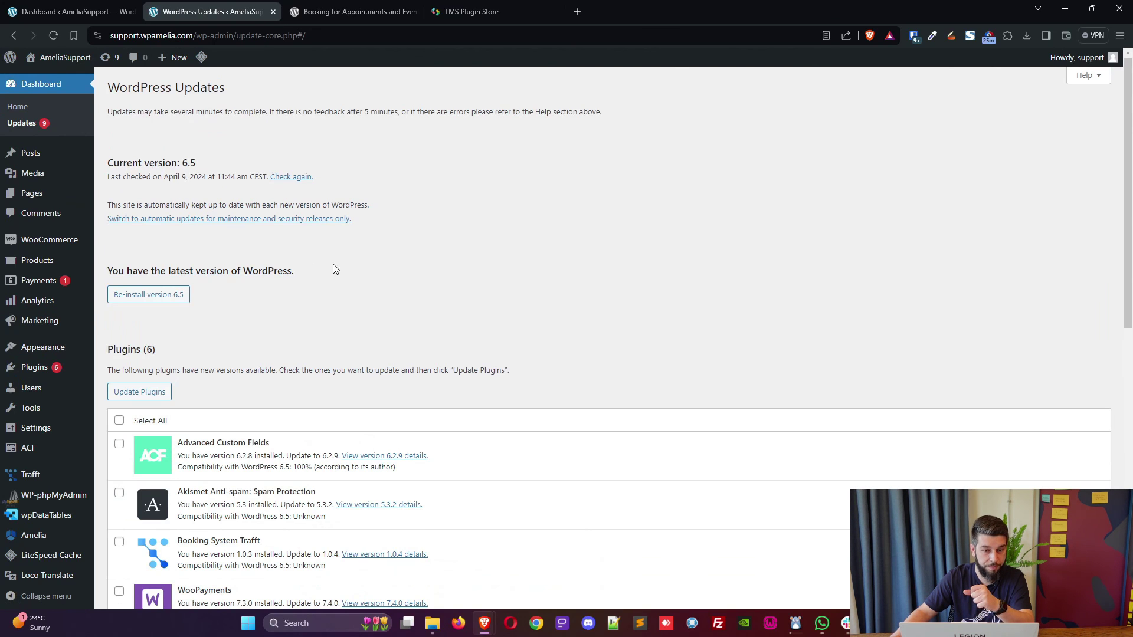
click(298, 178)
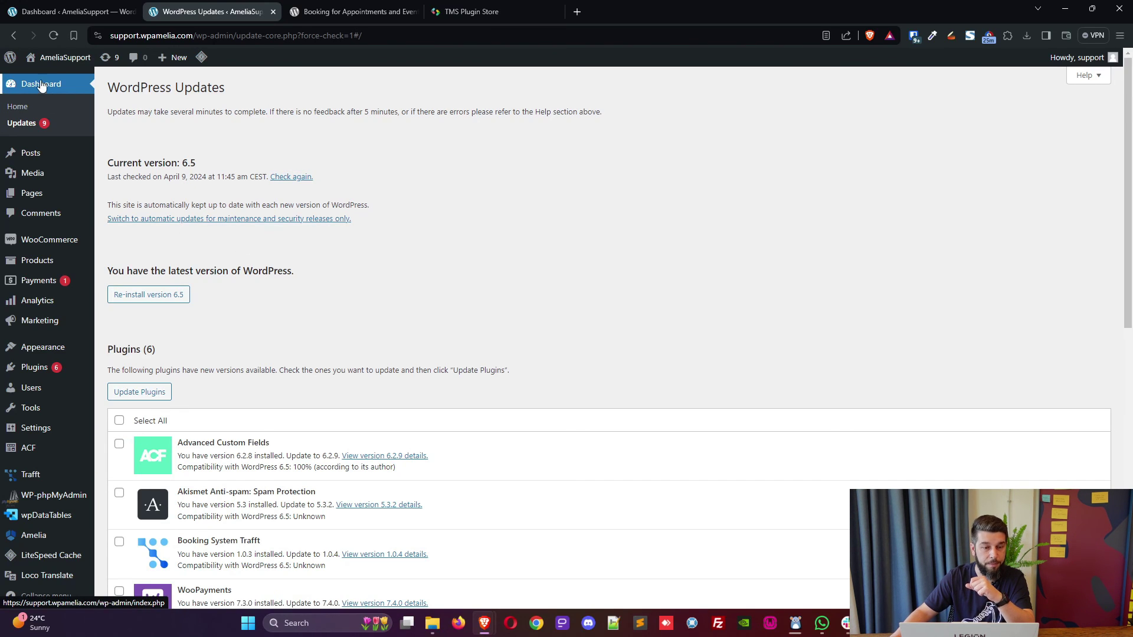
mouse_move(49, 369)
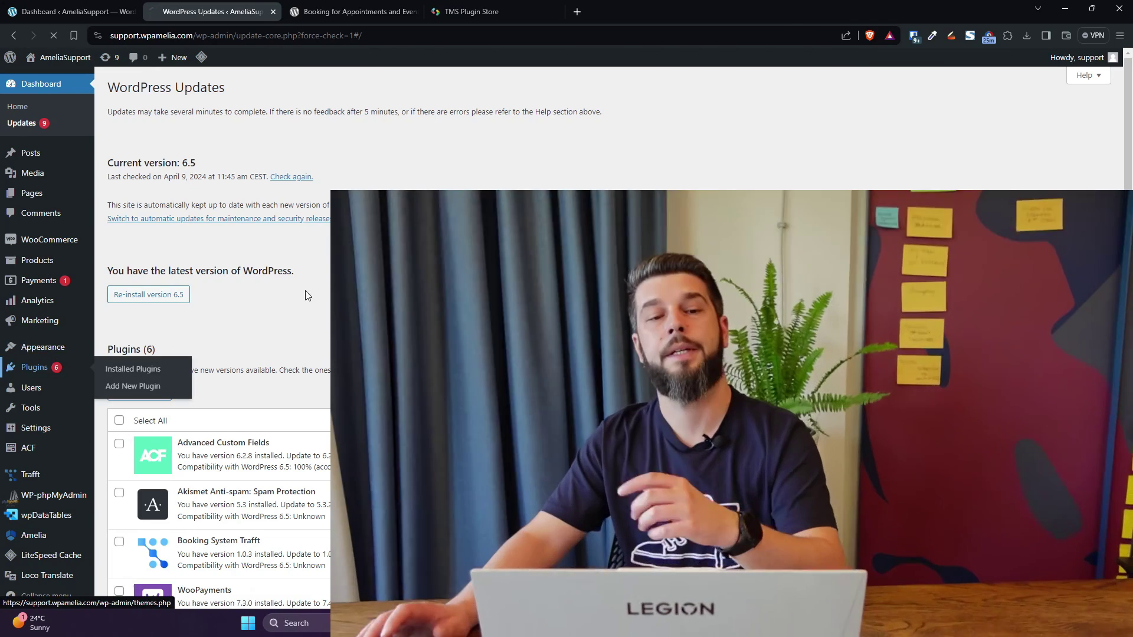